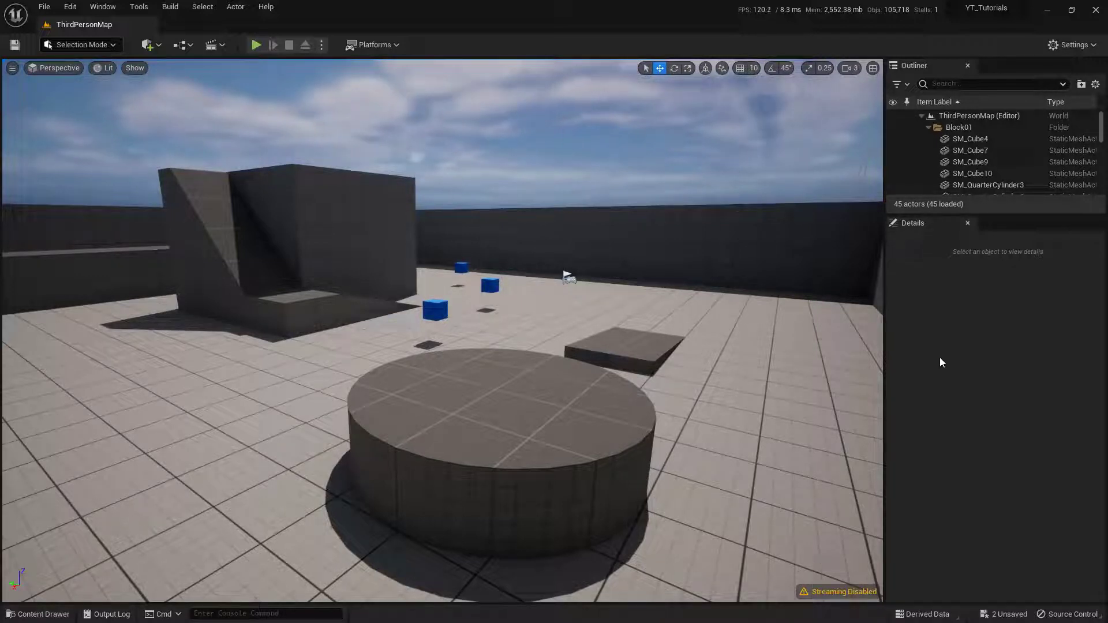
- Test-play the level, walking the character onto the plinth, then stop play
click(256, 45)
click(407, 216)
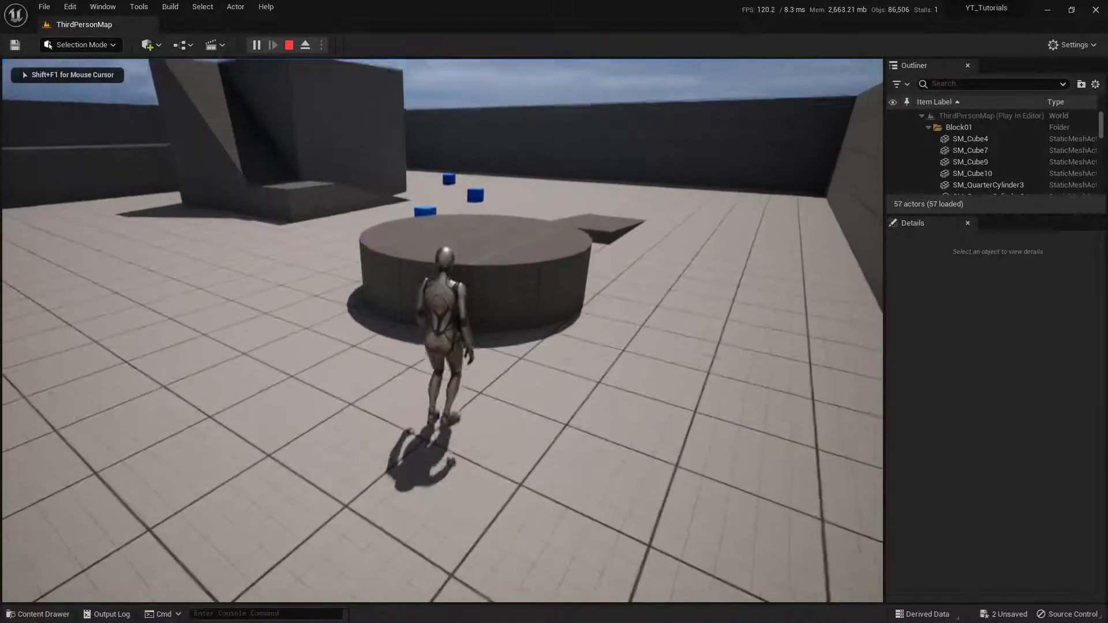
key(w)
key(space)
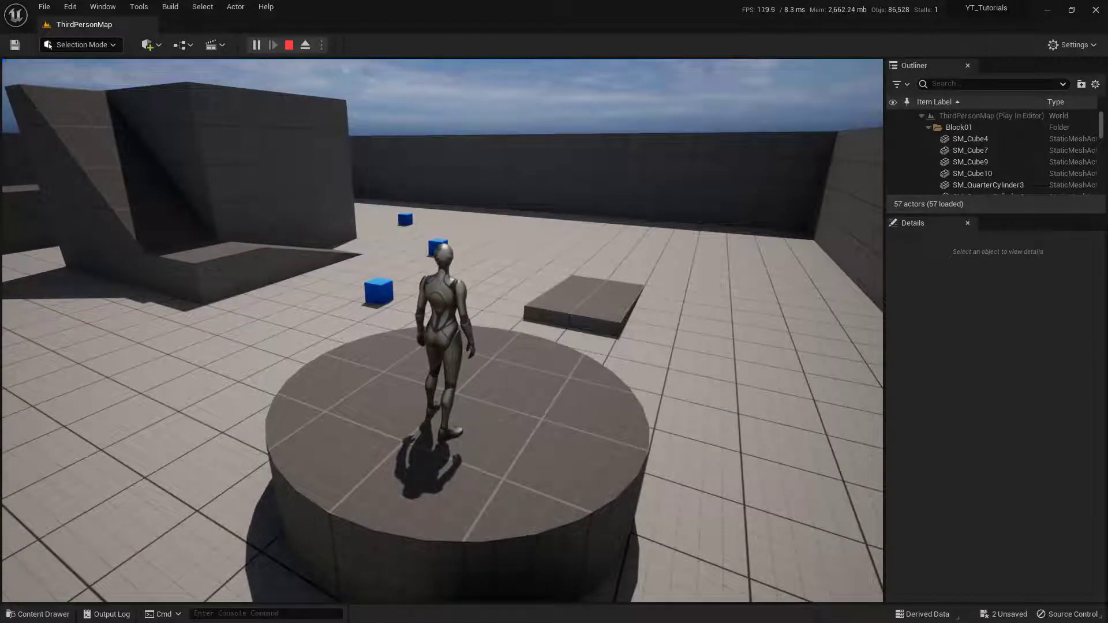
key(Escape)
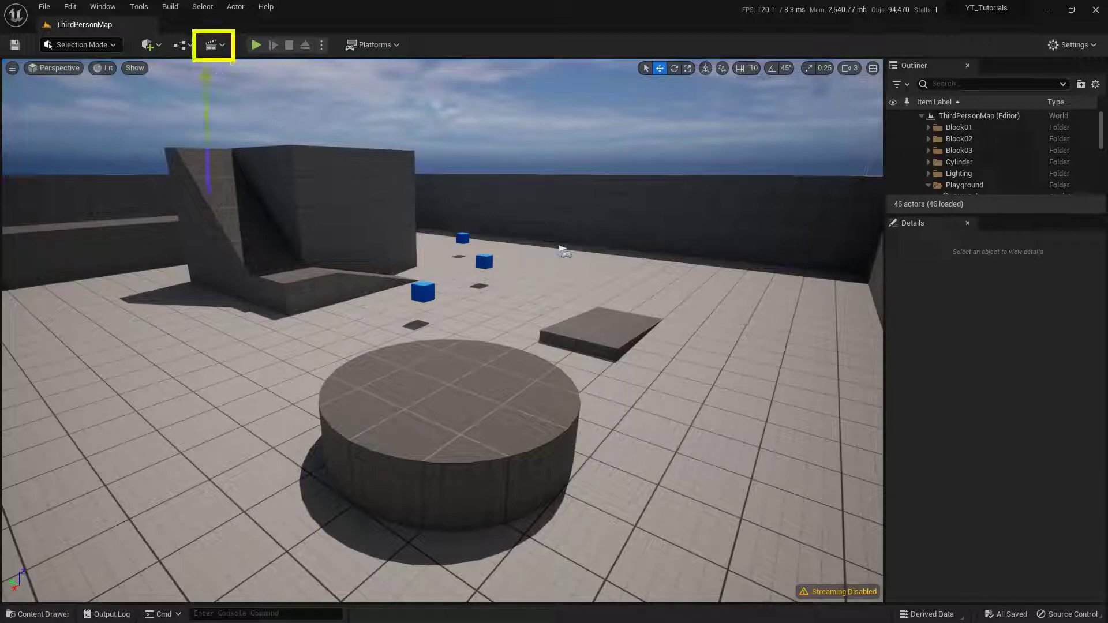
- Create a level sequence named 'Flythru' and save it in the Sequences folder
click(213, 45)
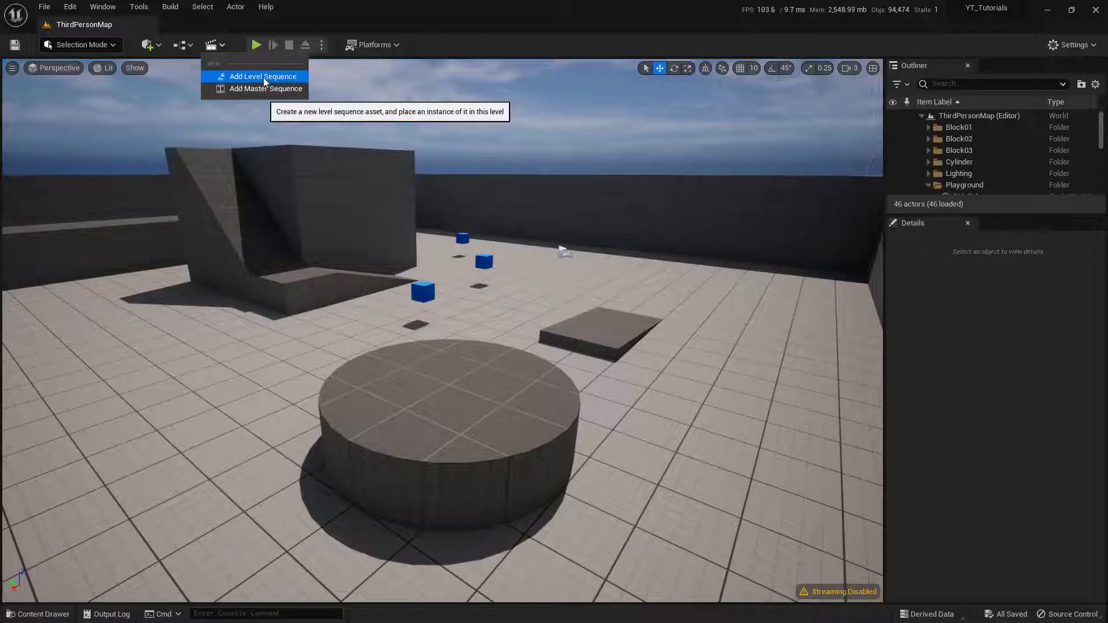
click(263, 77)
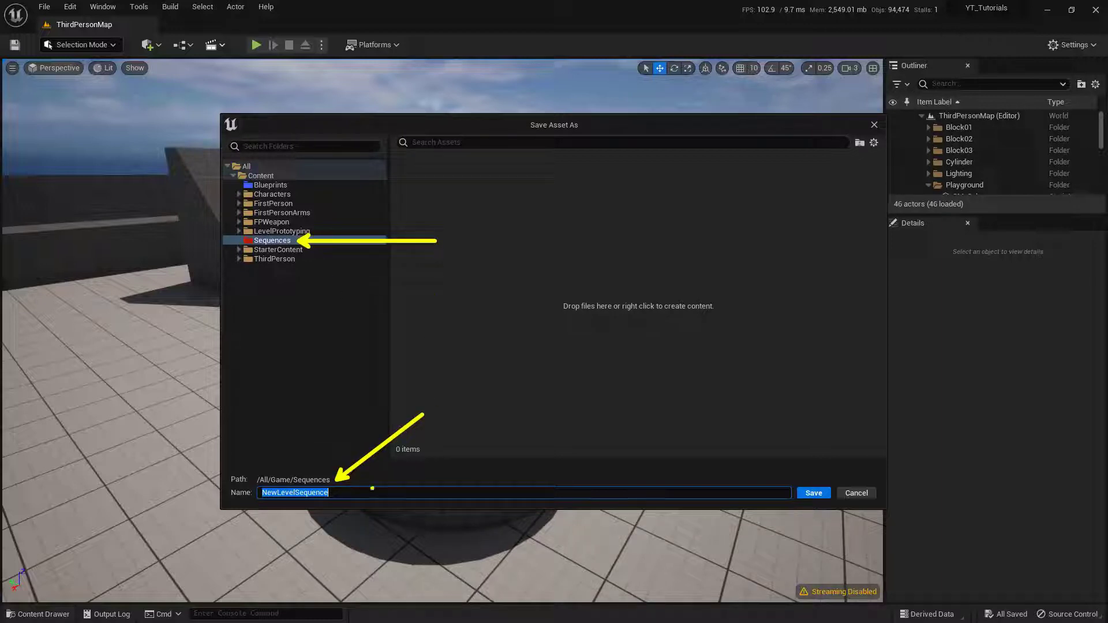
click(339, 493)
double_click(338, 493)
text(Flythru)
click(819, 493)
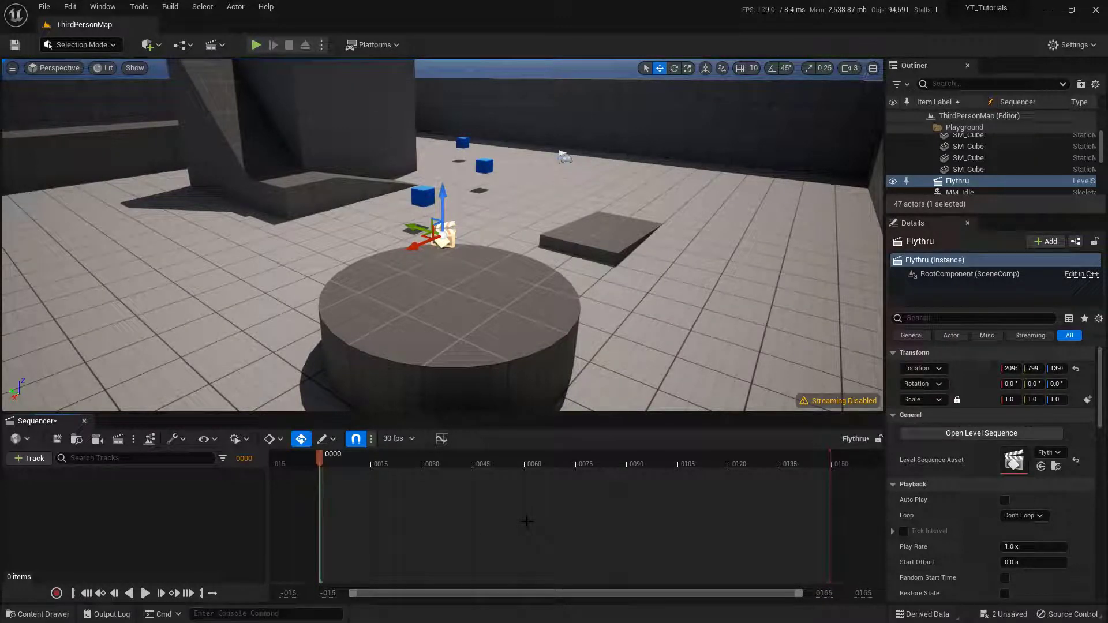
- Move the view toward the plinth and add a piloted Cine Camera Actor to Flythru
right_drag(507, 323, 511, 294)
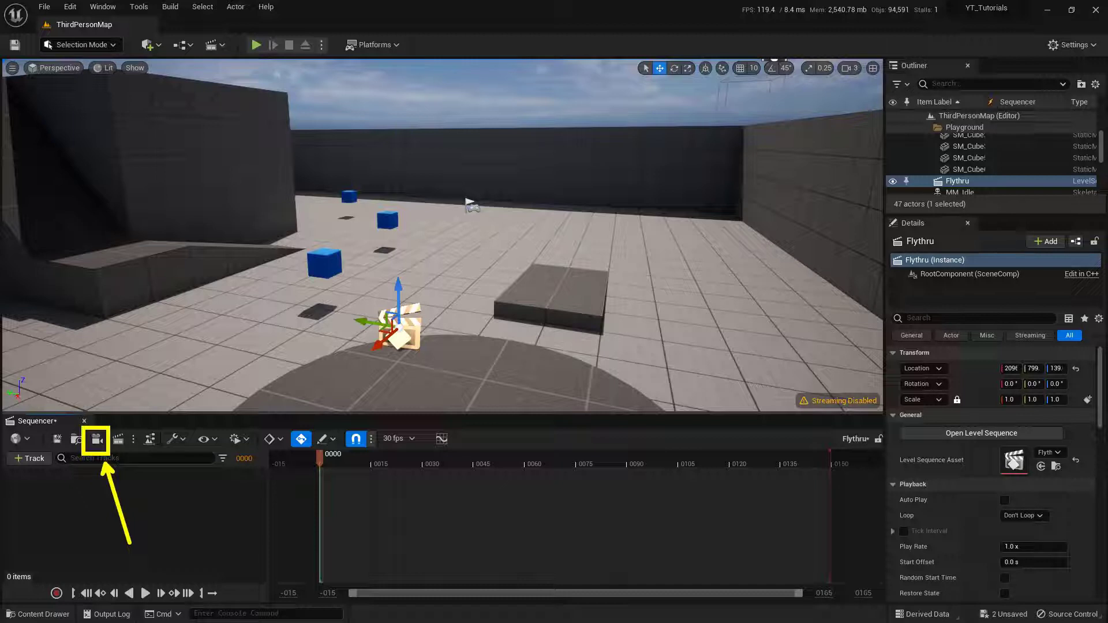
click(97, 442)
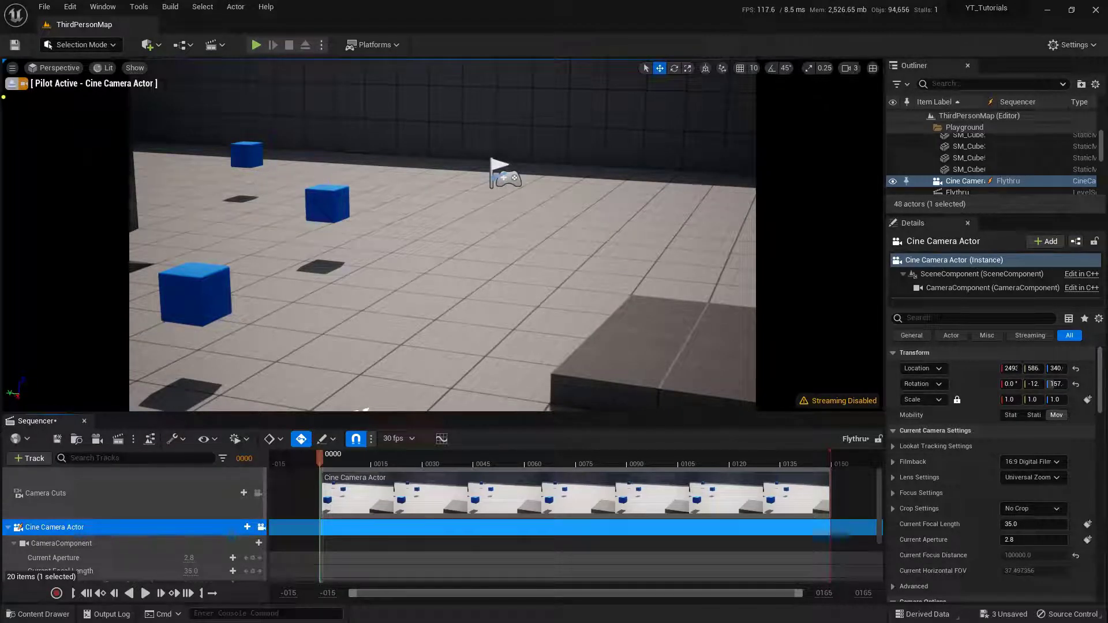
drag(3, 97, 156, 75)
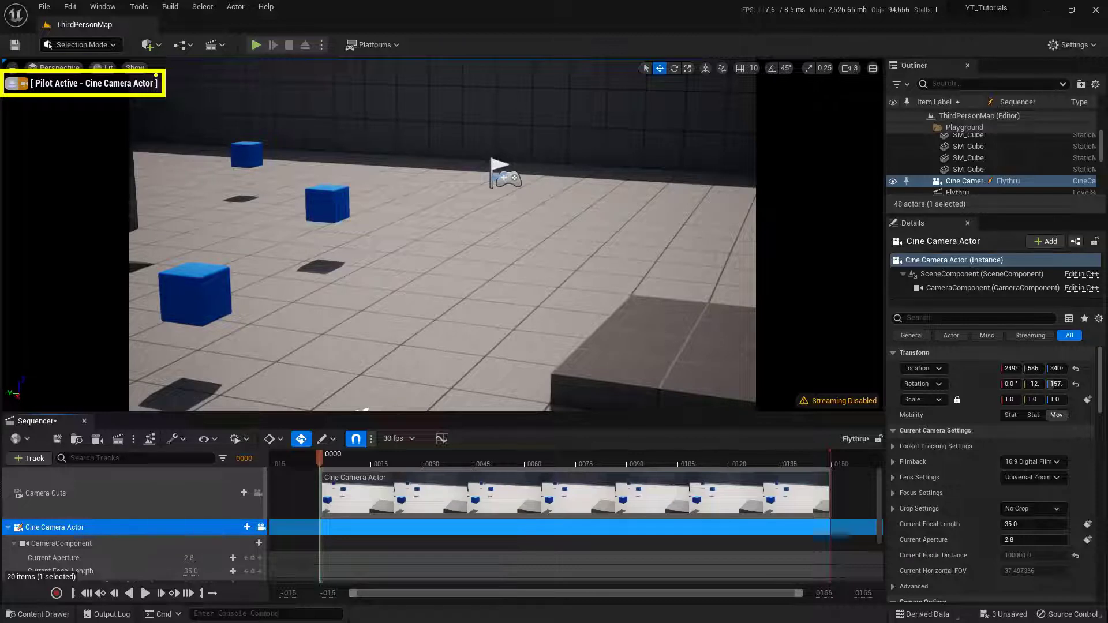
- Delete the Camera Cuts track from the Flythru sequence
key(Escape)
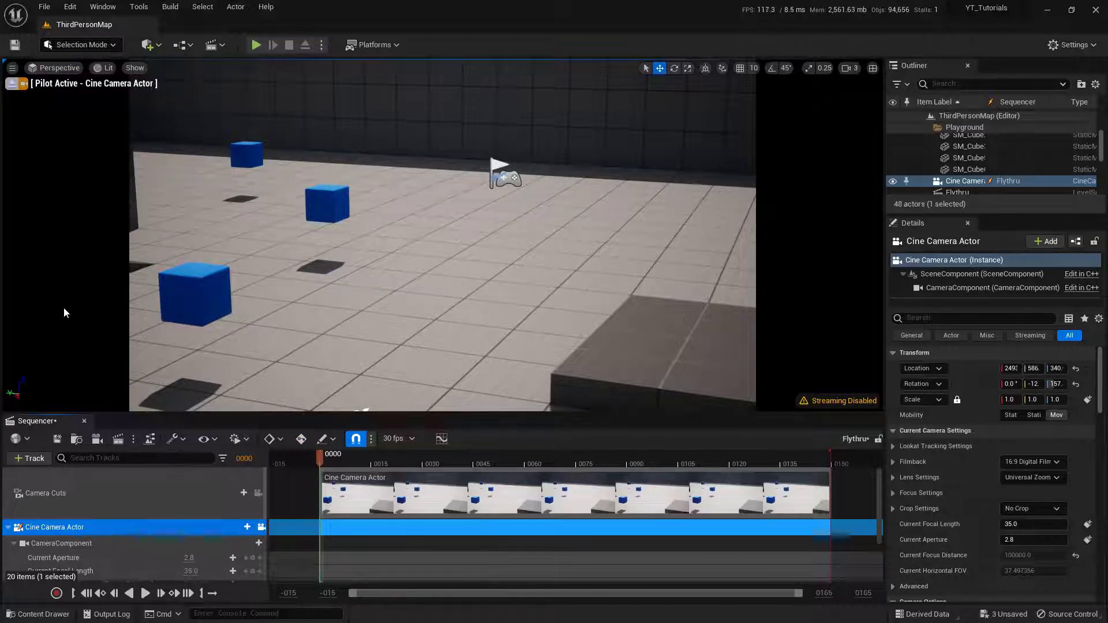
click(126, 487)
key(Delete)
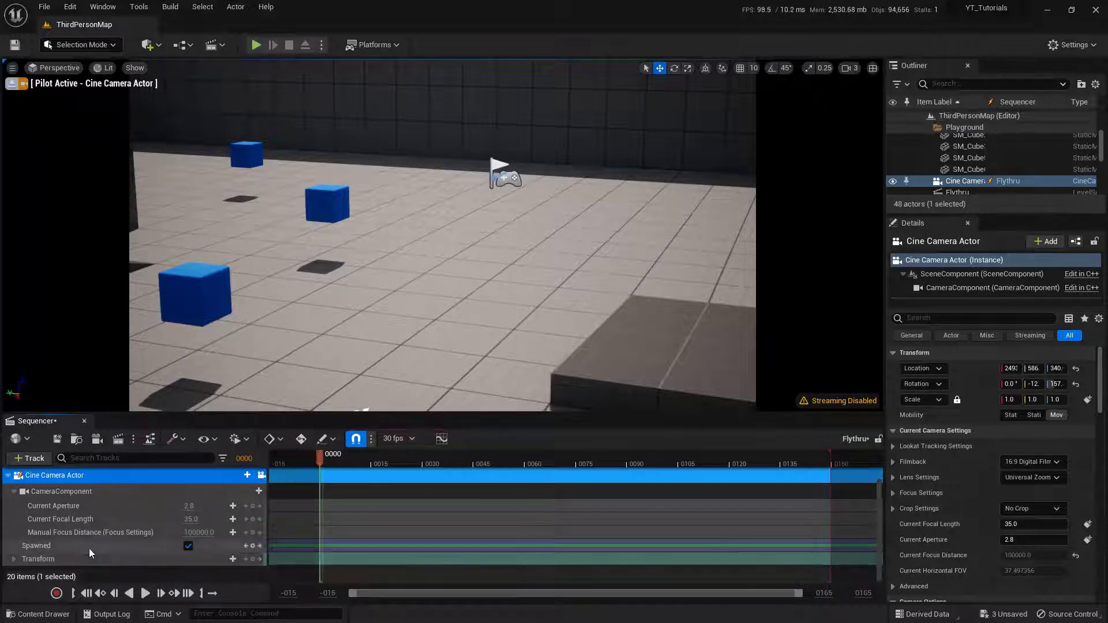
- Key the camera's Location and Rotation at frame 0000, then enable Auto Key
click(13, 558)
scroll(40, 552, down, 1)
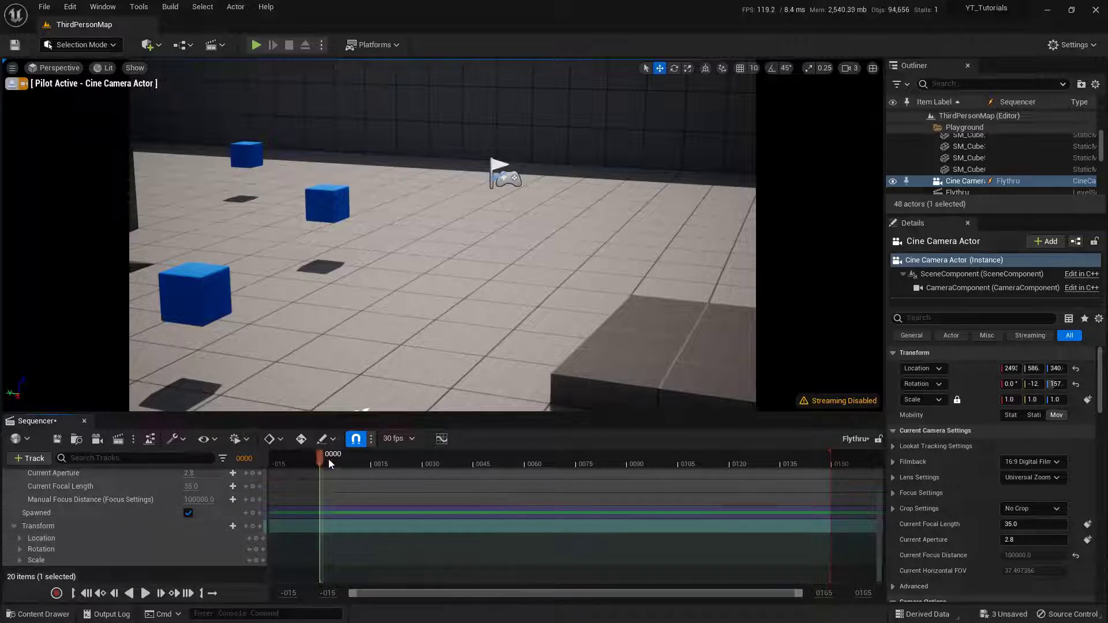
drag(344, 462, 321, 454)
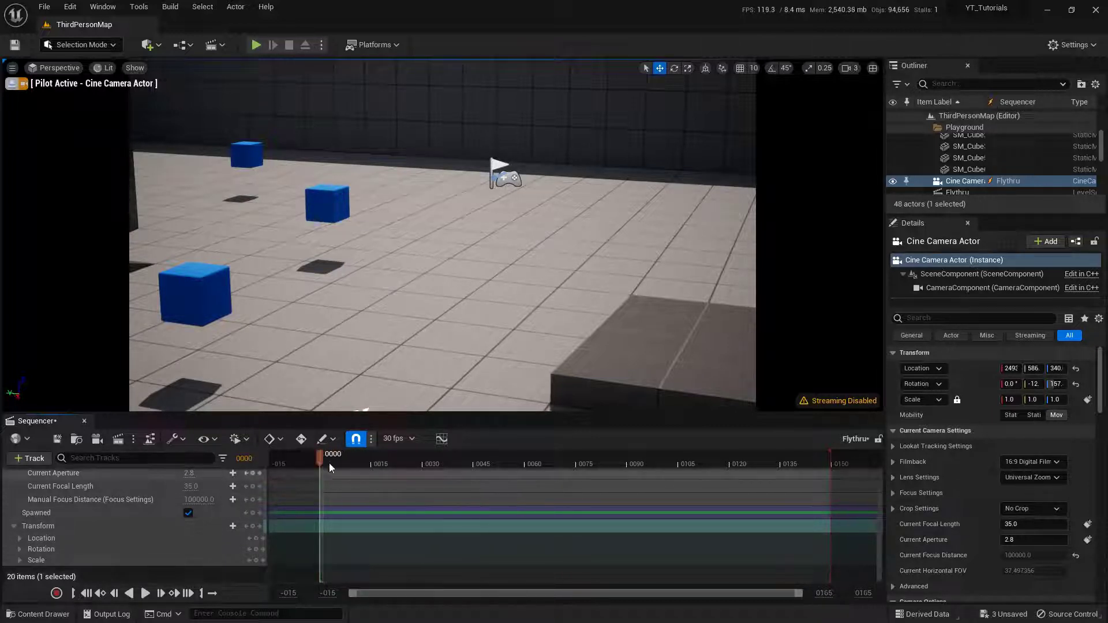
click(256, 542)
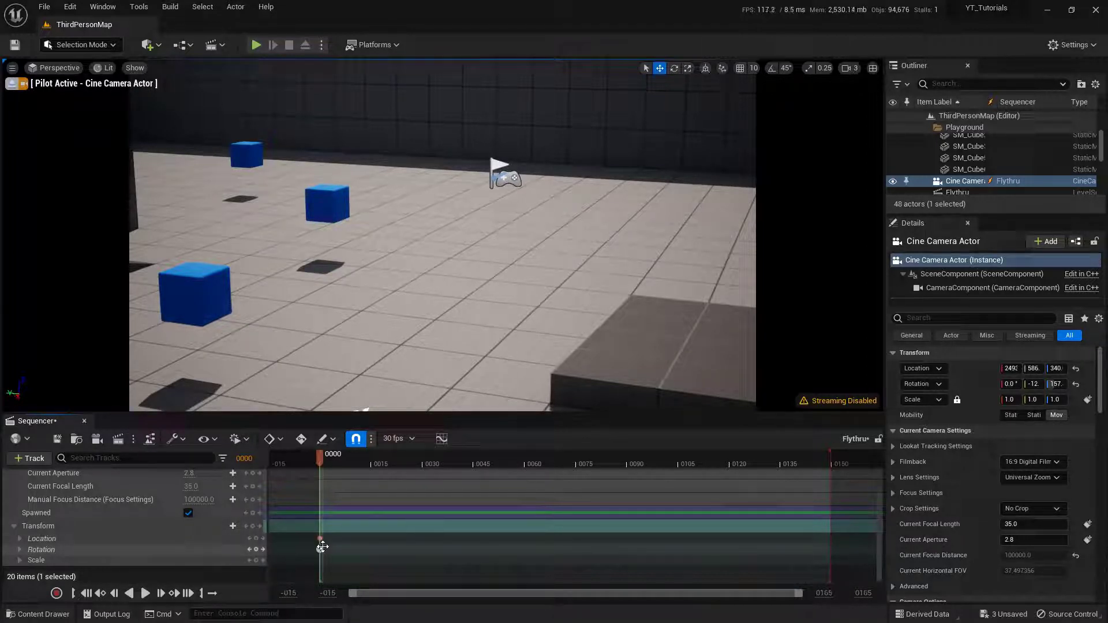
click(321, 548)
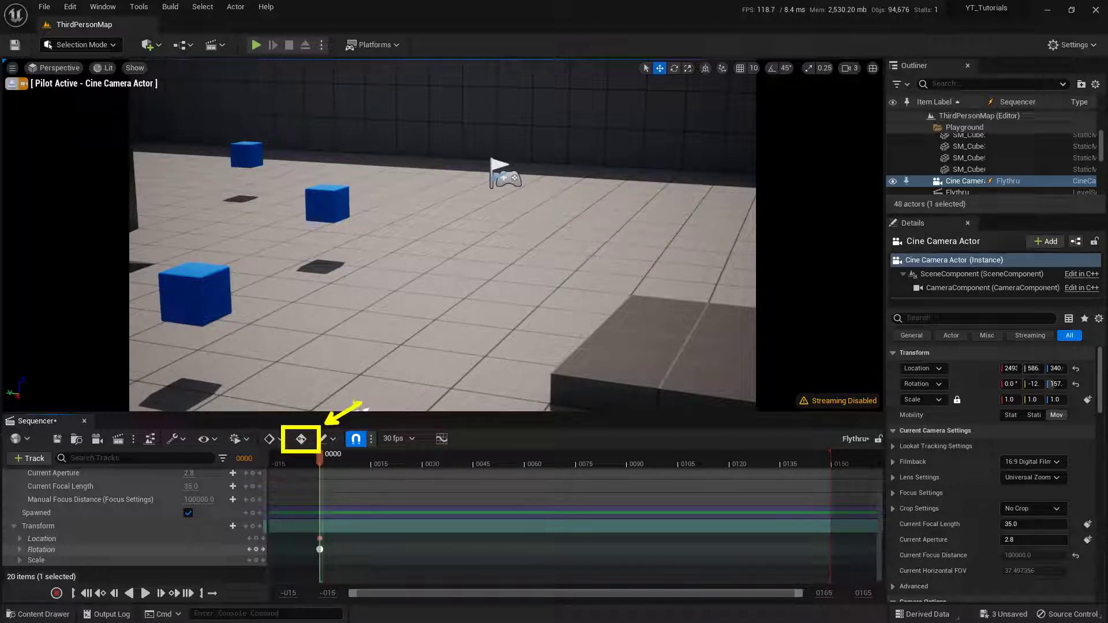
click(301, 439)
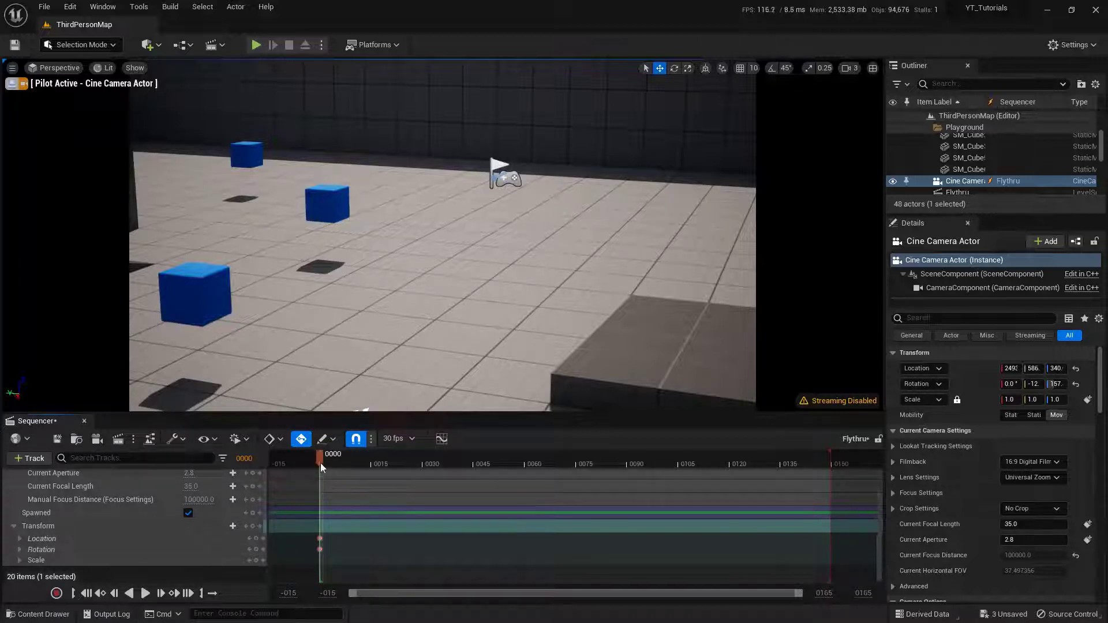
- At frame 0150, fly the camera to the doorway framing the character and key its transform
drag(324, 462, 833, 465)
right_drag(531, 294, 424, 280)
key(w)
key(s)
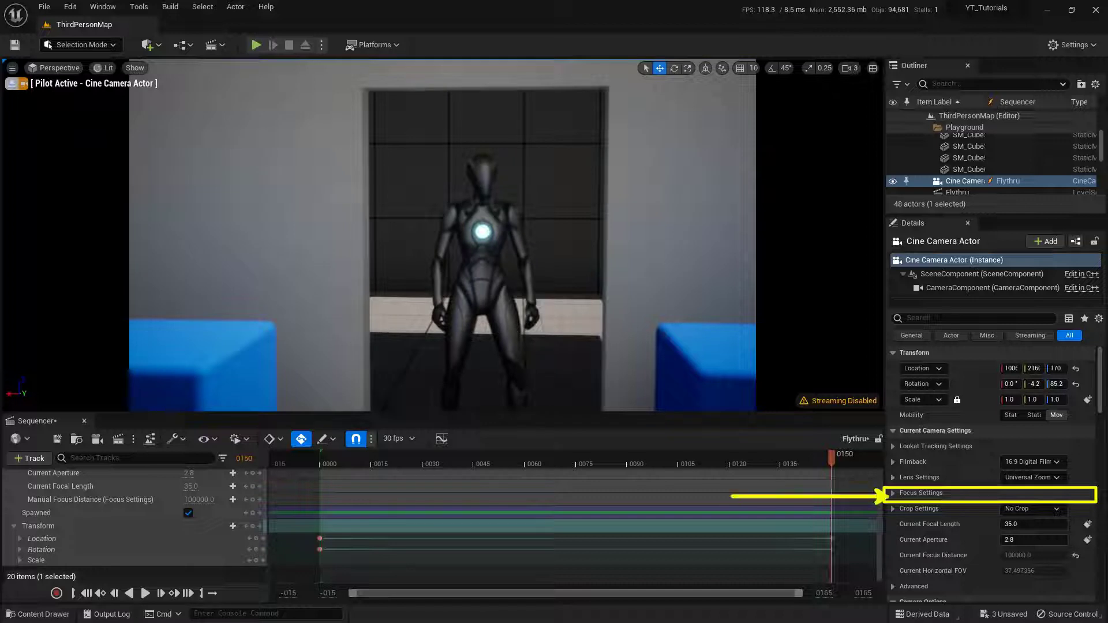
- Sample Manual Focus Distance 516.631042 cm from the character, then scrub the move back to frame 0000
click(892, 492)
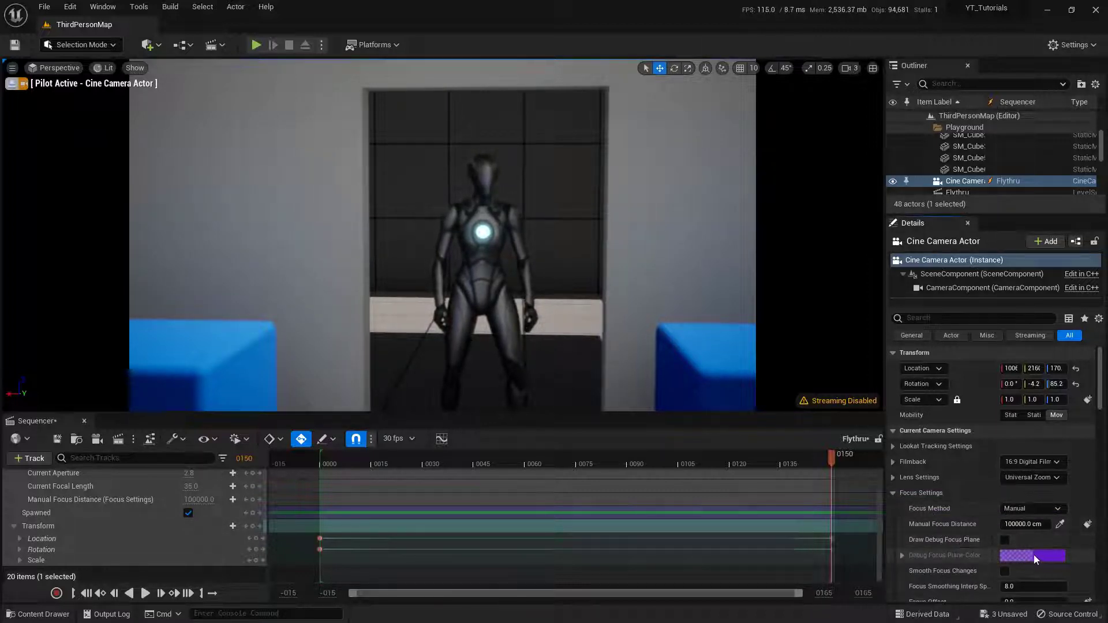
click(1060, 524)
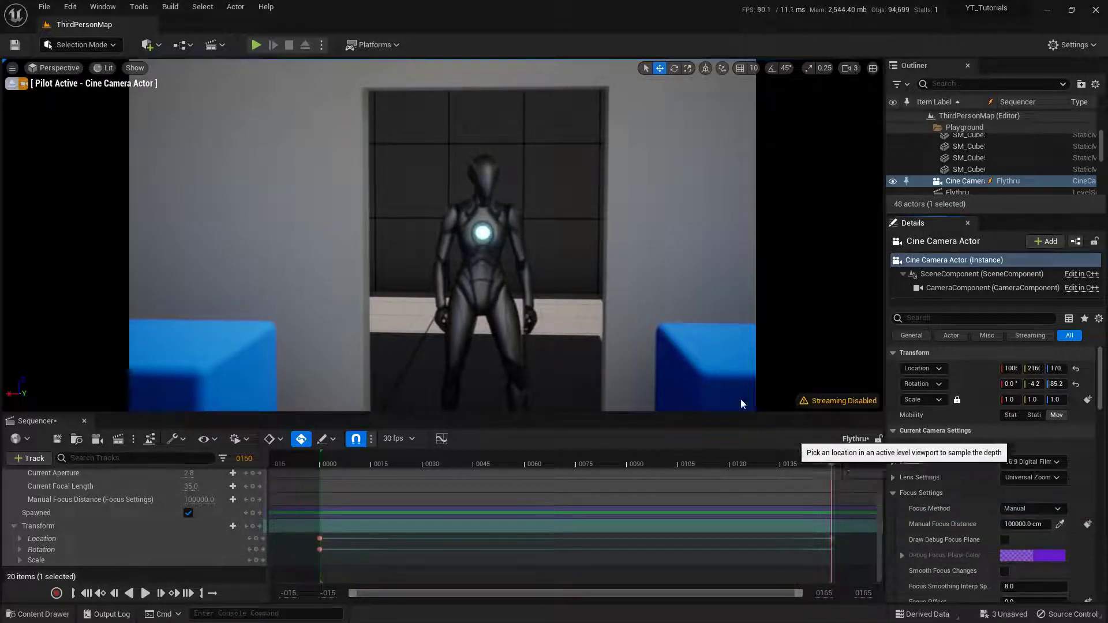
click(492, 216)
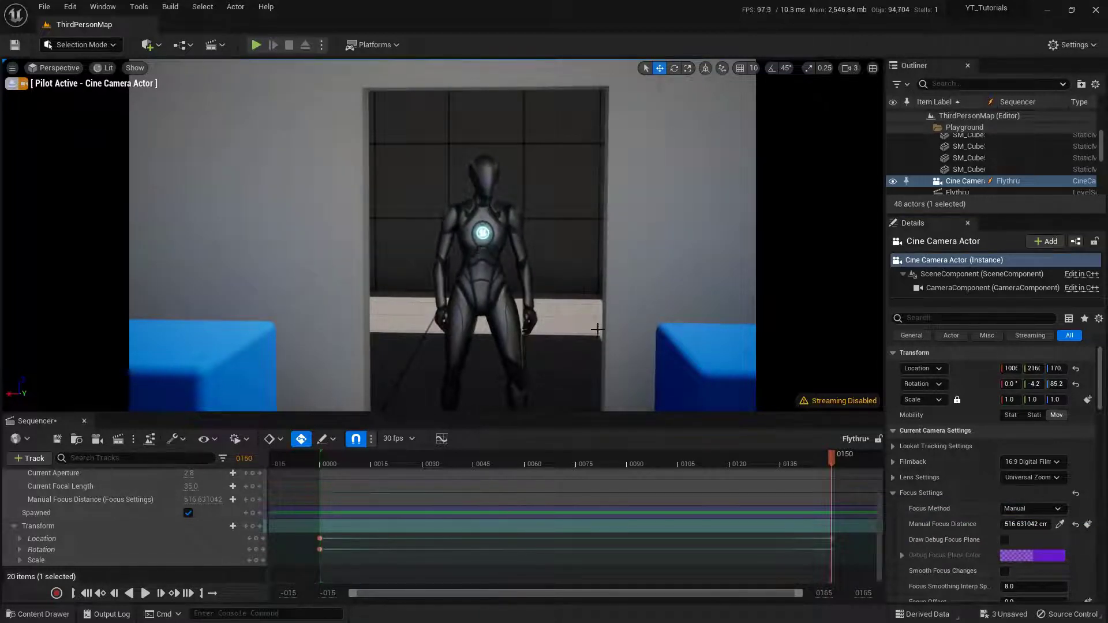
click(831, 463)
drag(831, 462, 323, 461)
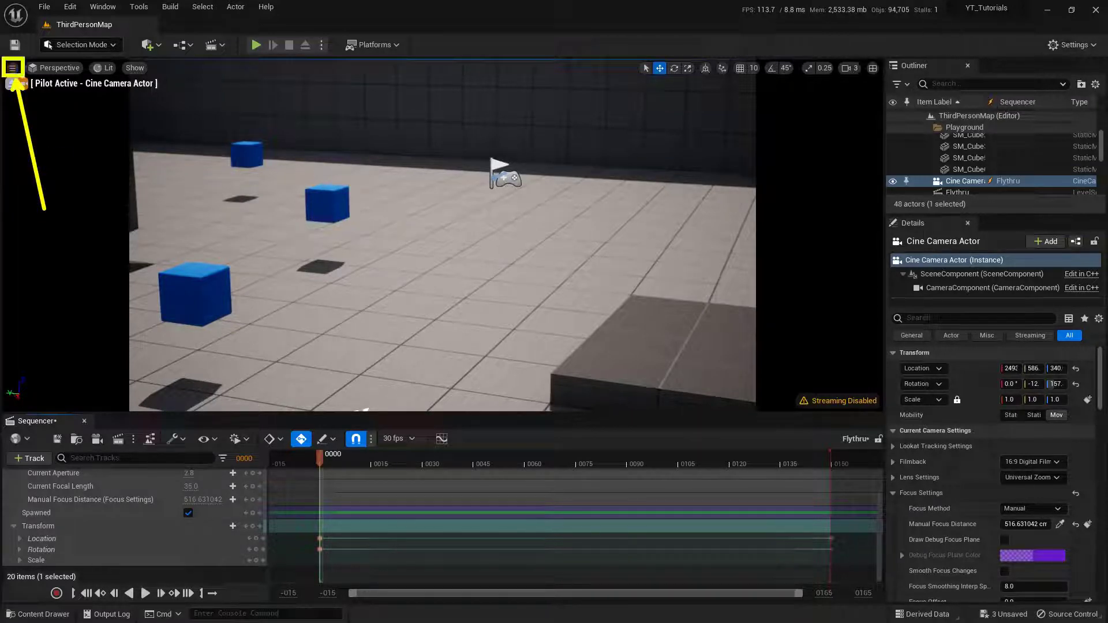
- Switch the level viewport to the two-pane side-by-side layout
click(12, 68)
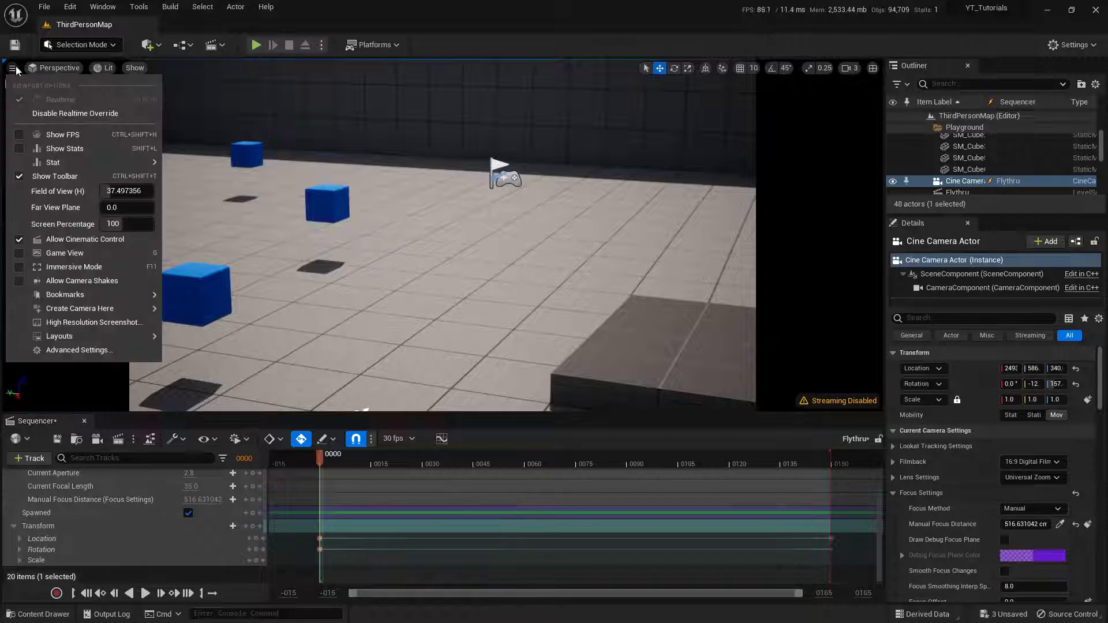
mouse_move(133, 339)
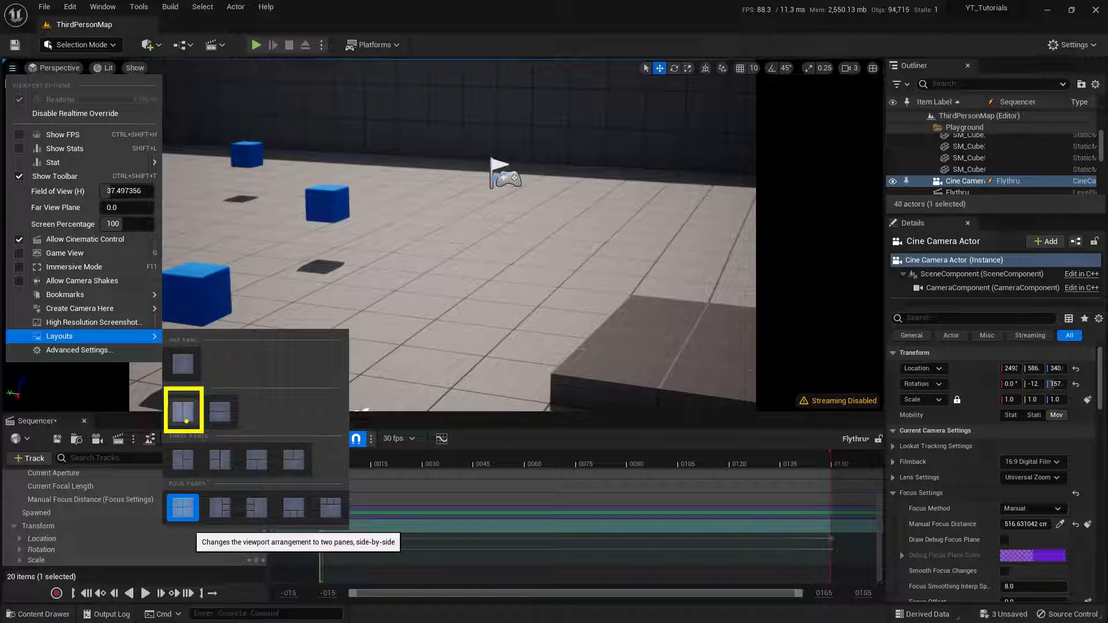
click(185, 418)
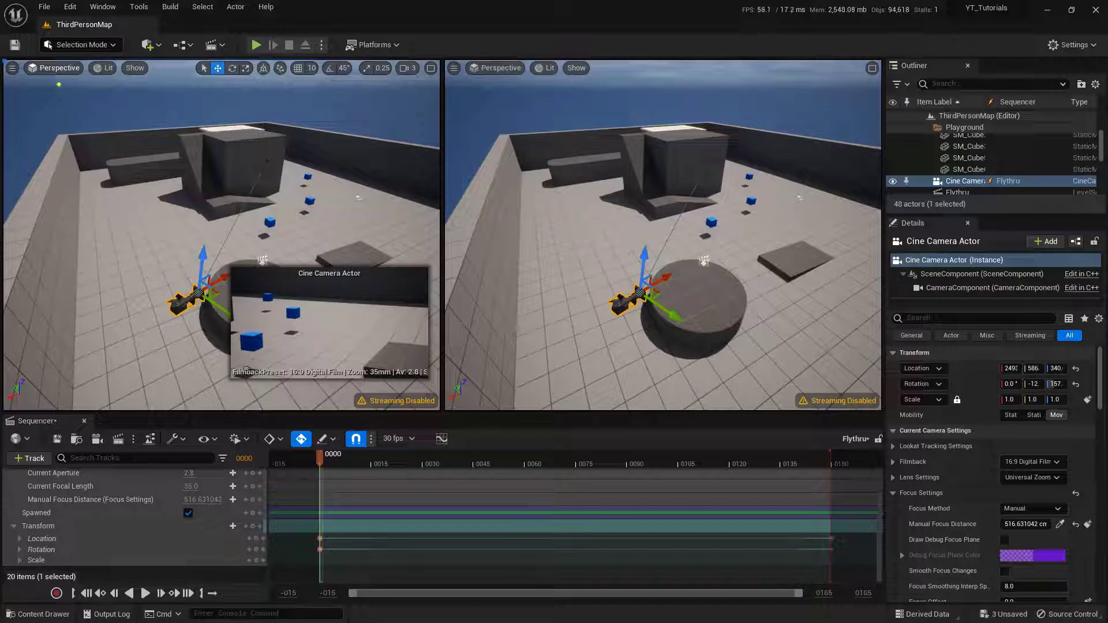
- Make the left pane look through the cine camera and move the right view toward the plinth
click(54, 68)
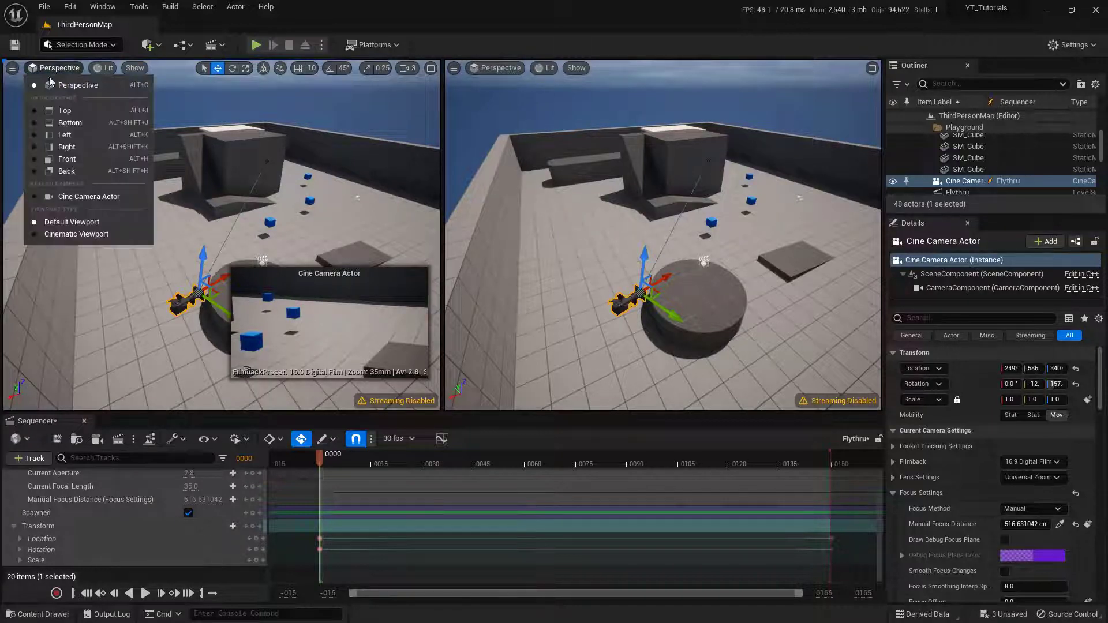
click(39, 197)
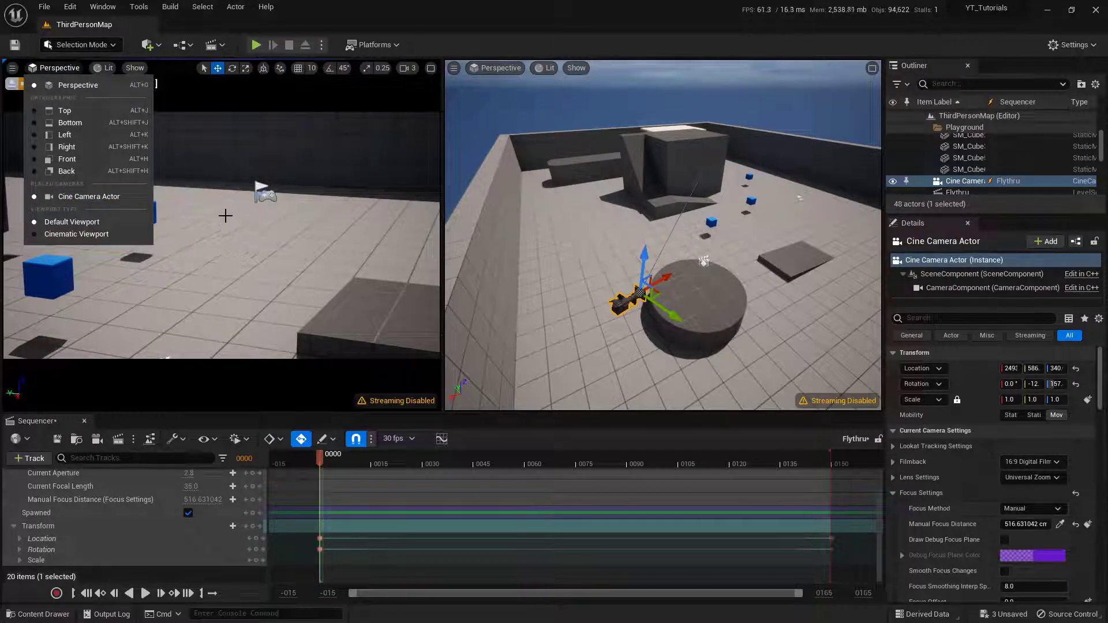
right_drag(638, 232, 604, 251)
- Key a mid-sequence camera position lower and closer to the plinth, then rewind to frame 0000
drag(321, 459, 627, 462)
drag(725, 200, 747, 264)
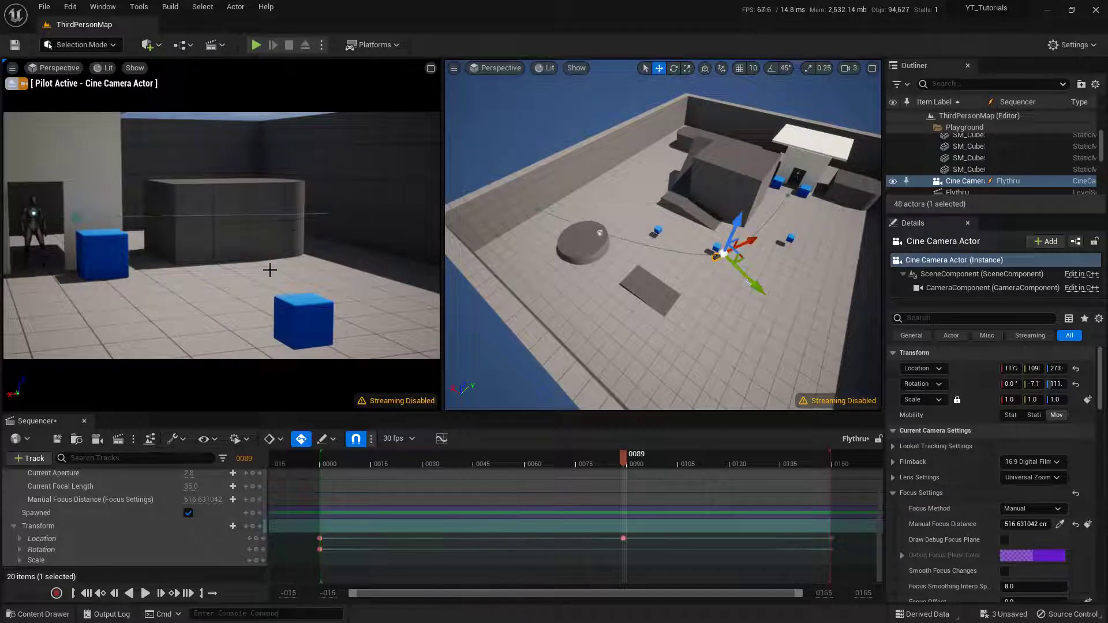
right_drag(231, 231, 170, 231)
key(w)
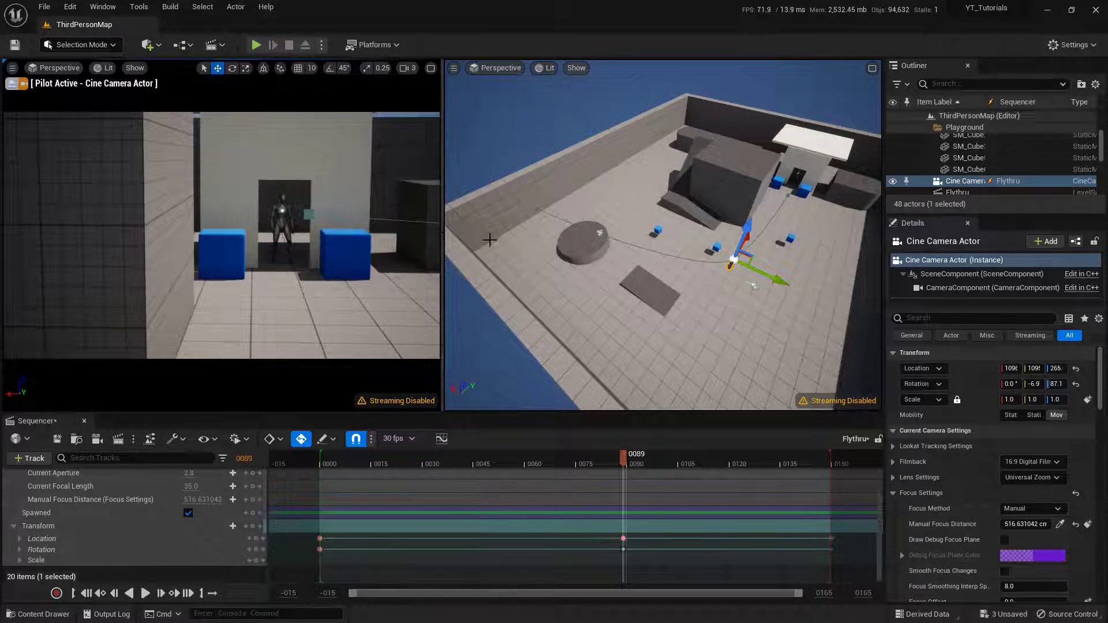
mouse_move(543, 207)
mouse_down()
mouse_move(663, 246)
mouse_move(725, 249)
mouse_move(769, 238)
mouse_move(784, 208)
mouse_up()
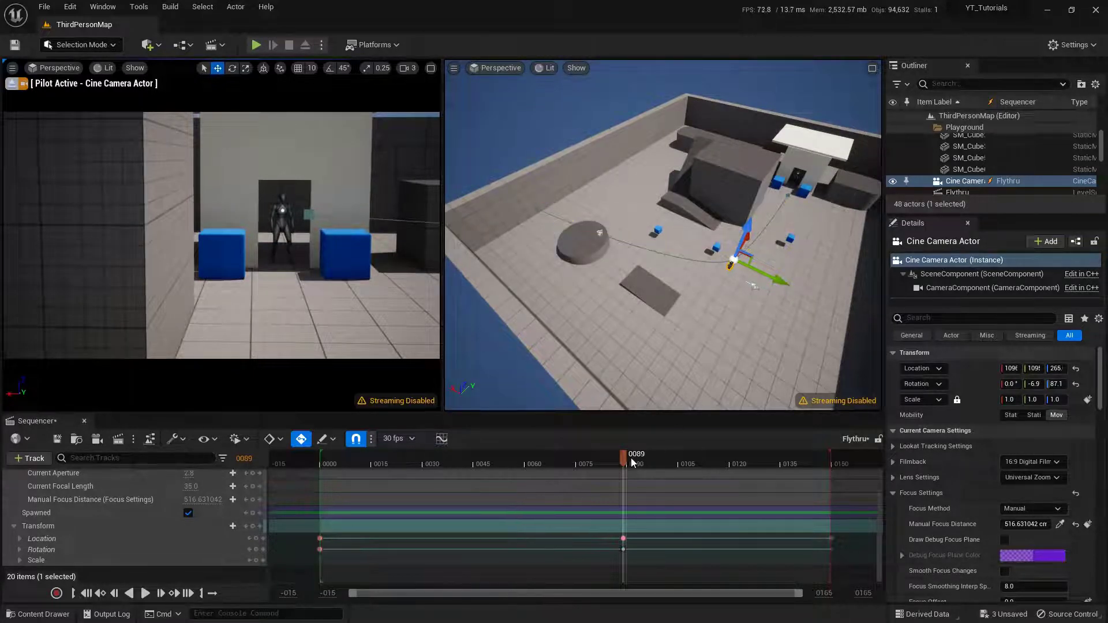
drag(625, 459, 326, 465)
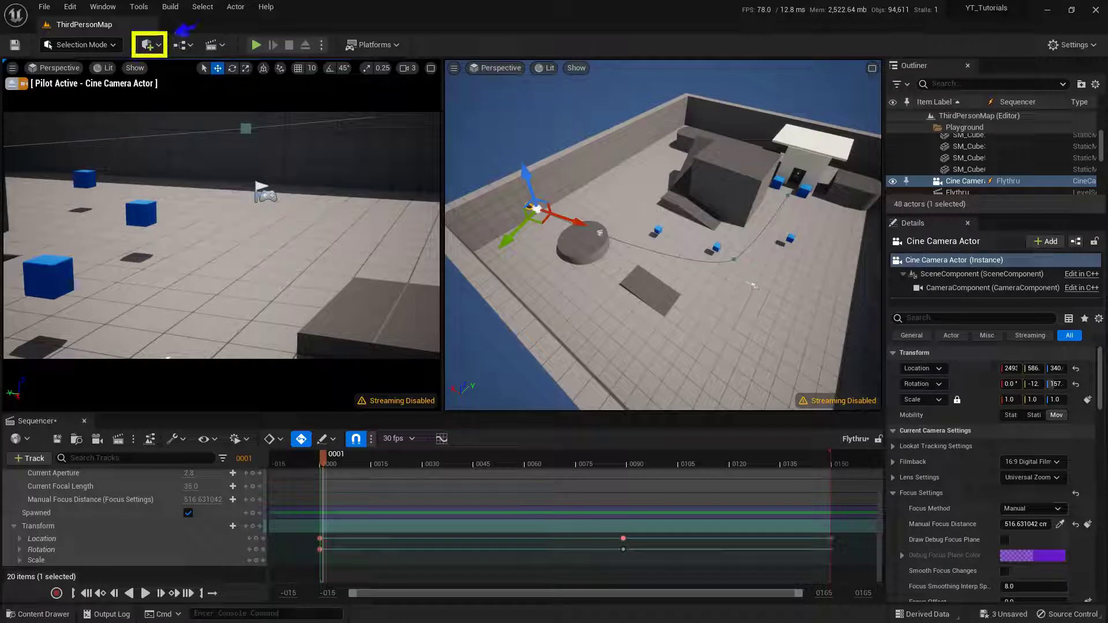
- Place a Trigger Box on the plinth via a 'trig' search and scale it uniformly to 2.71
click(148, 44)
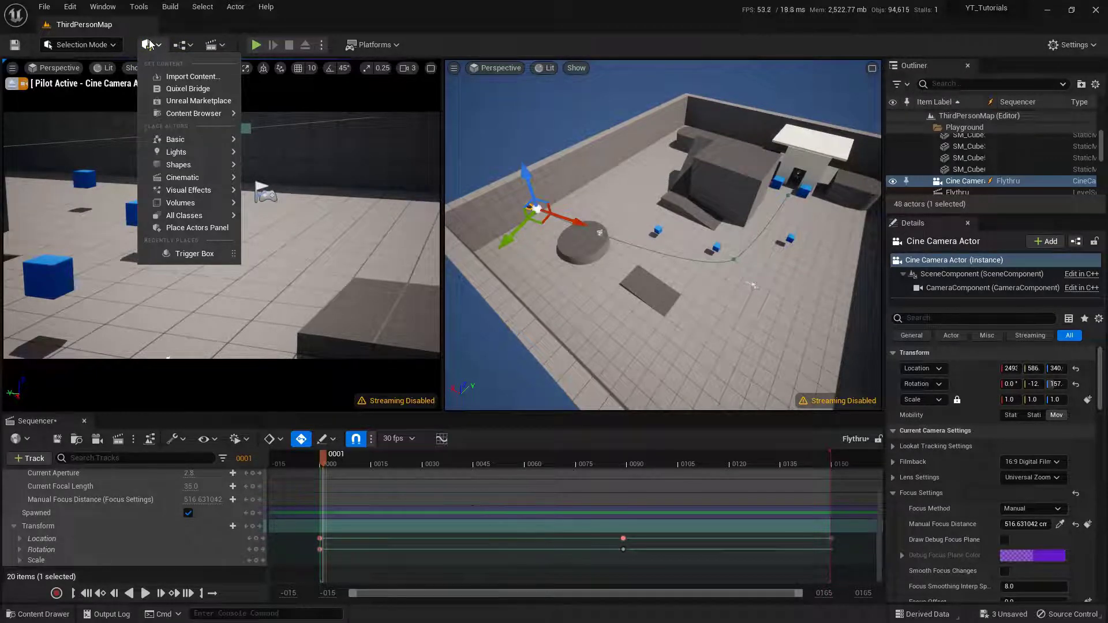
text(trigger)
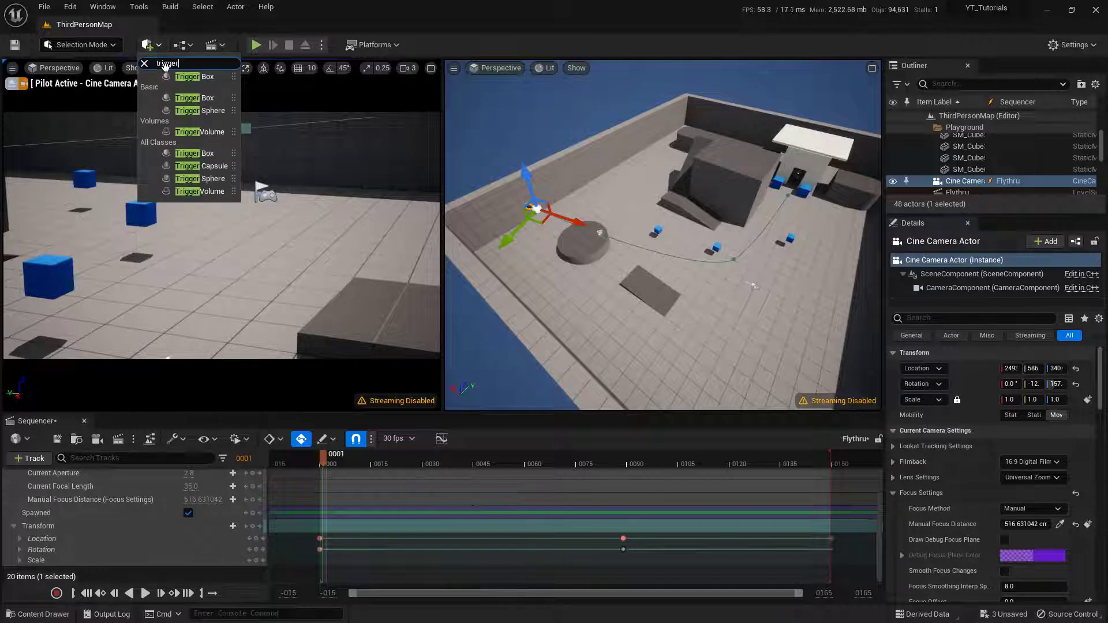
drag(191, 75, 583, 238)
key(f)
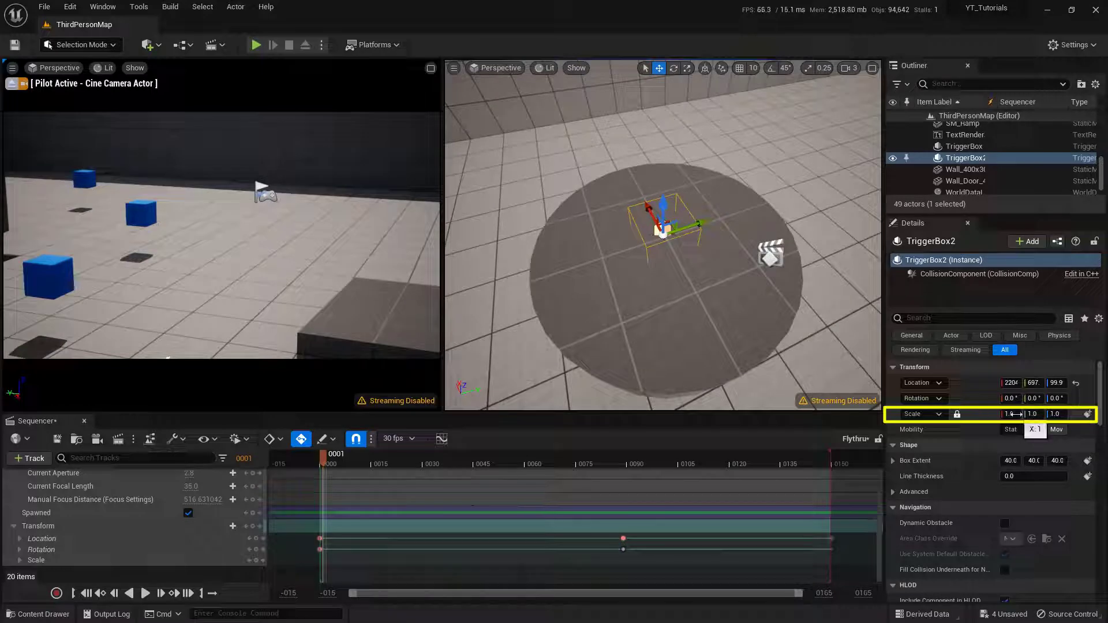
drag(1010, 414, 1061, 415)
alt+drag(718, 248, 692, 271)
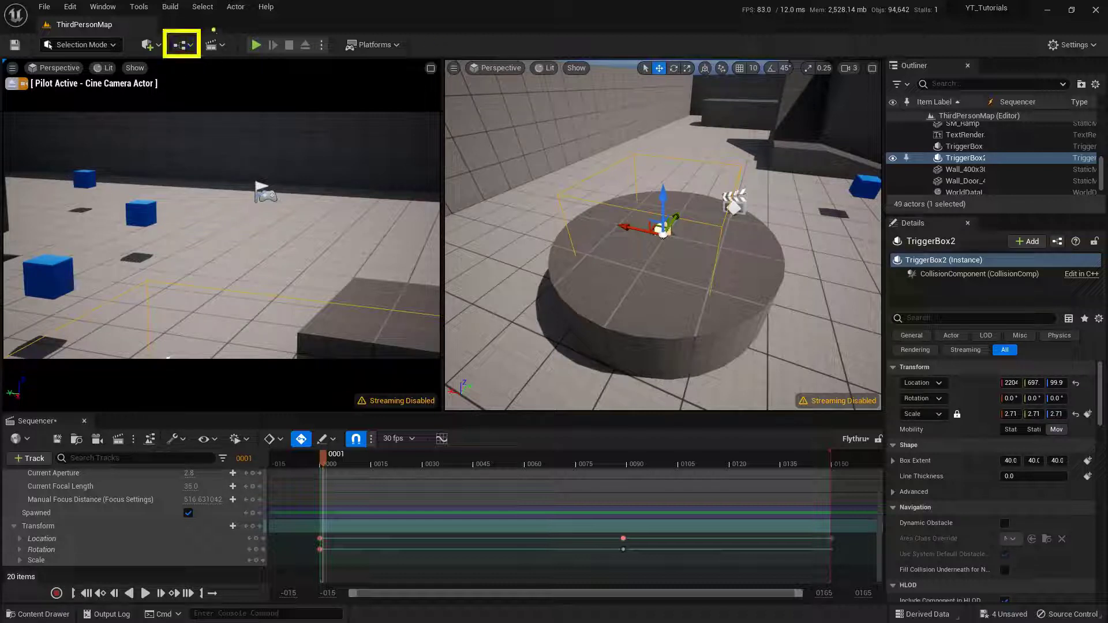
- Open the ThirdPersonMap Level Blueprint in a smaller window at the upper left
click(180, 45)
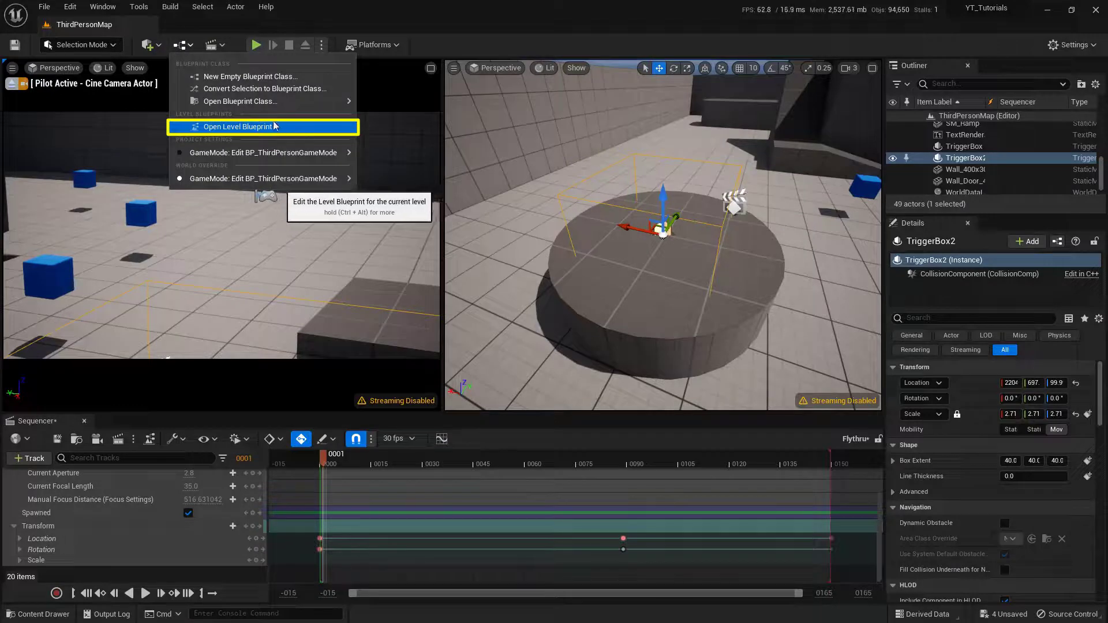
click(292, 130)
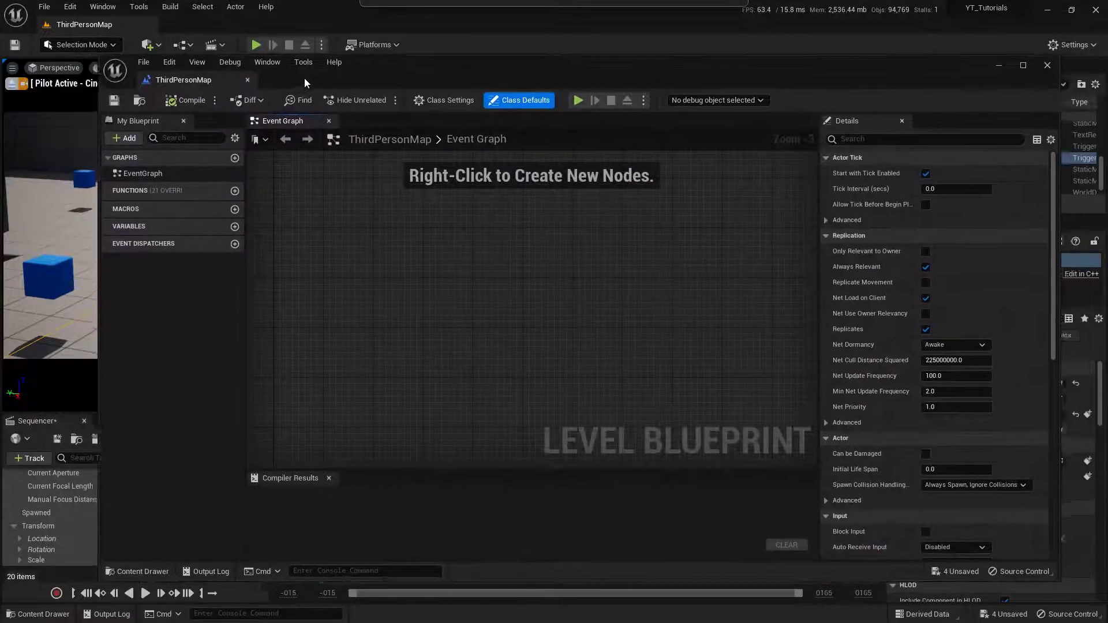
drag(113, 54, 601, 175)
drag(796, 181, 289, 68)
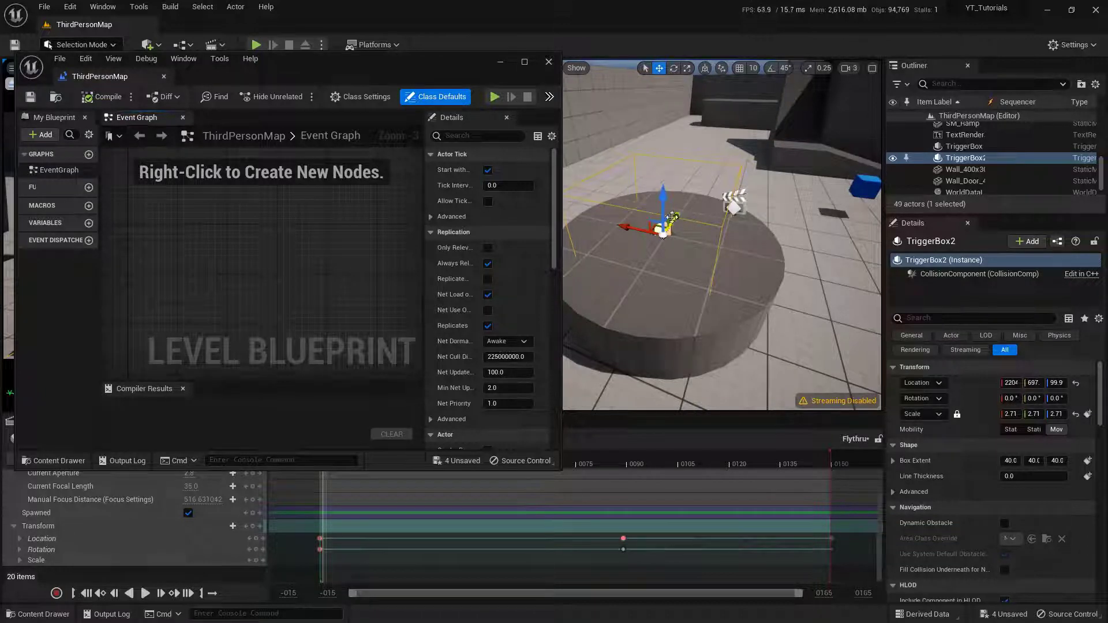
- Add an On Actor Begin Overlap (TriggerBox2) node from Collision events and zoom in on it
right_click(257, 242)
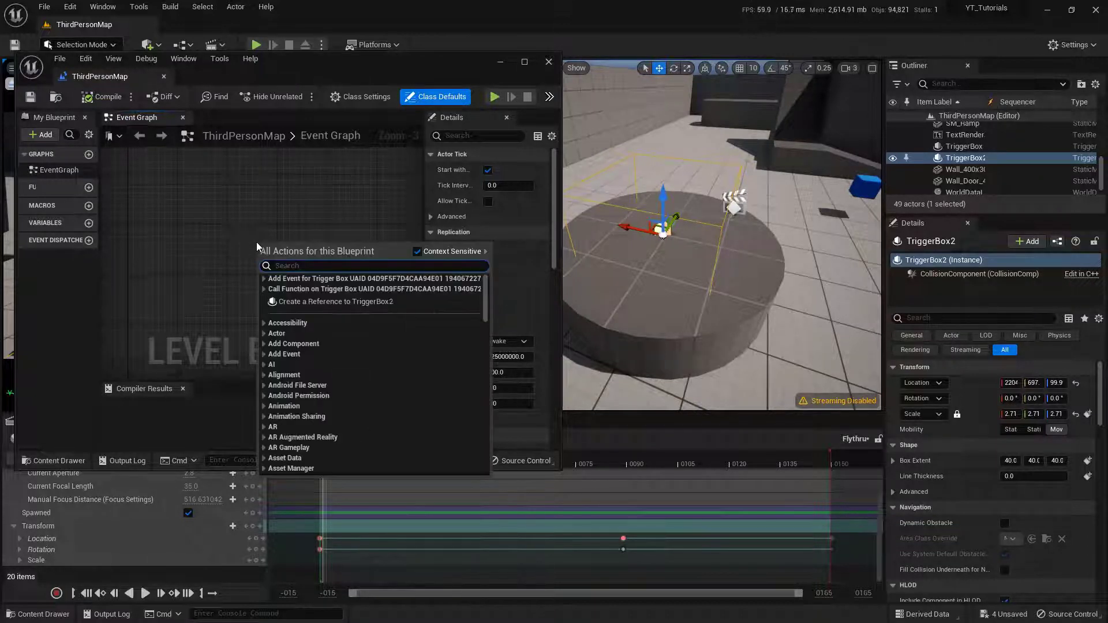
click(265, 278)
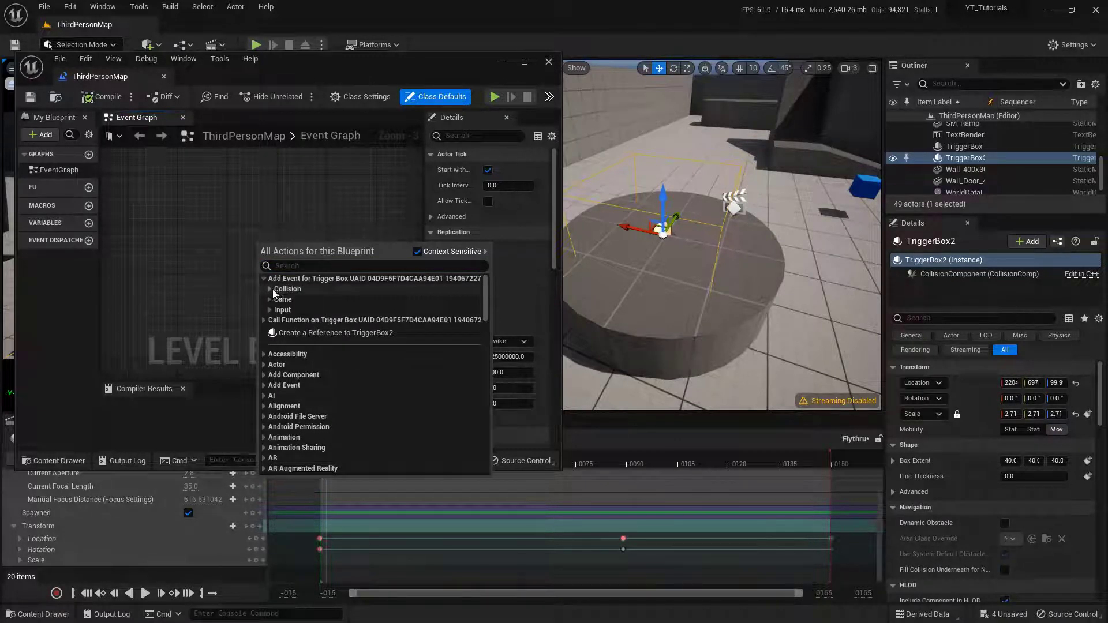
click(273, 292)
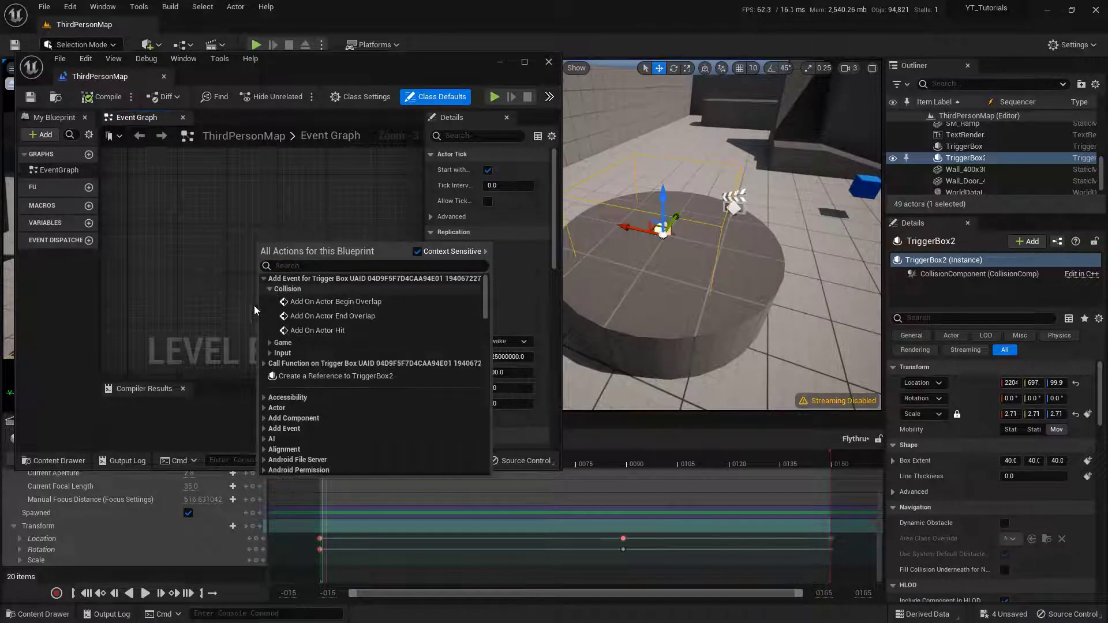
click(389, 303)
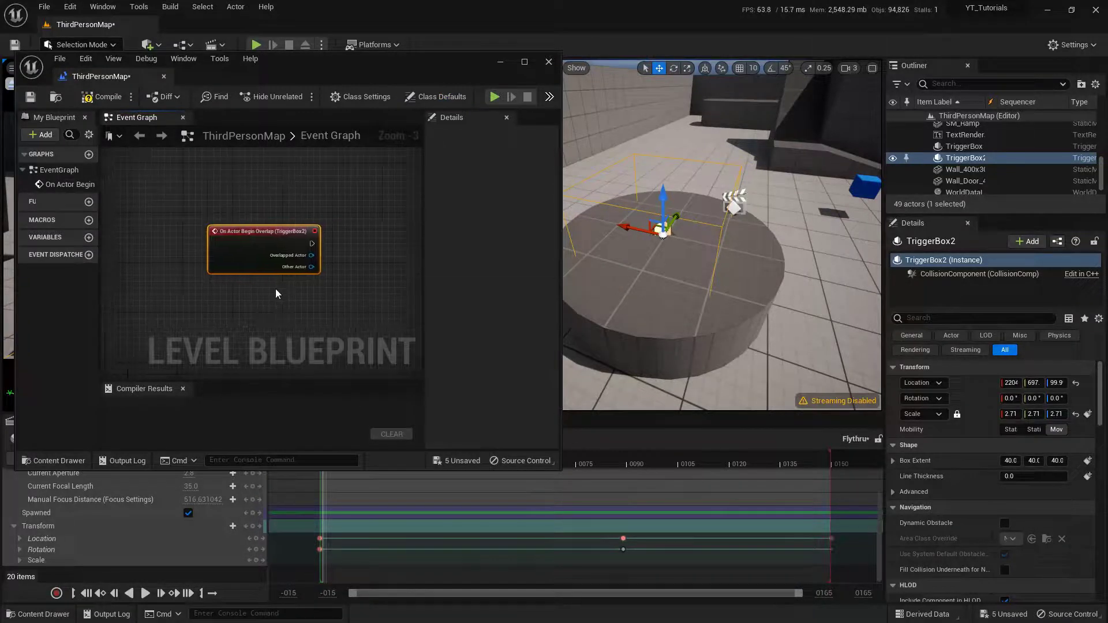
scroll(272, 281, up, 3)
right_drag(272, 282, 247, 233)
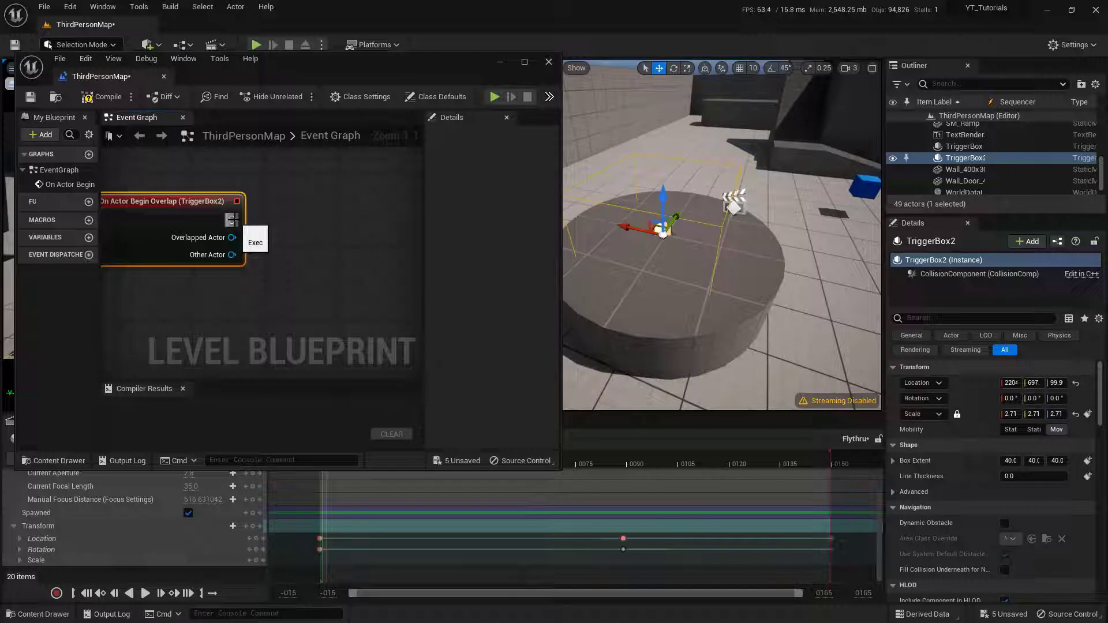
- Add a reference node for the selected Flythru level sequence actor to the Level Blueprint graph
click(738, 209)
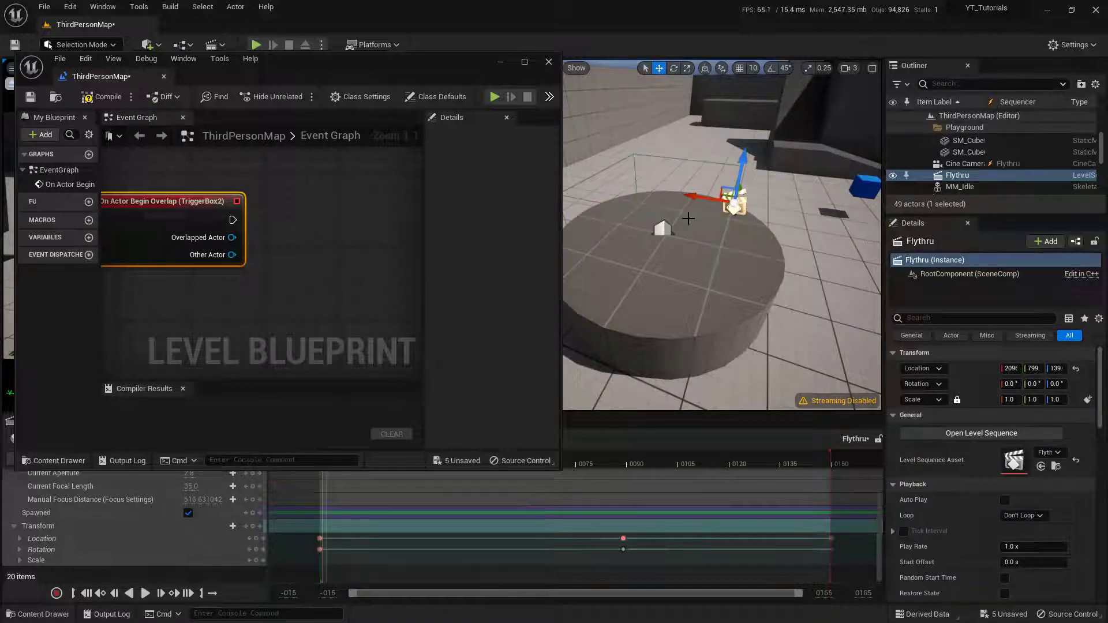
right_click(260, 277)
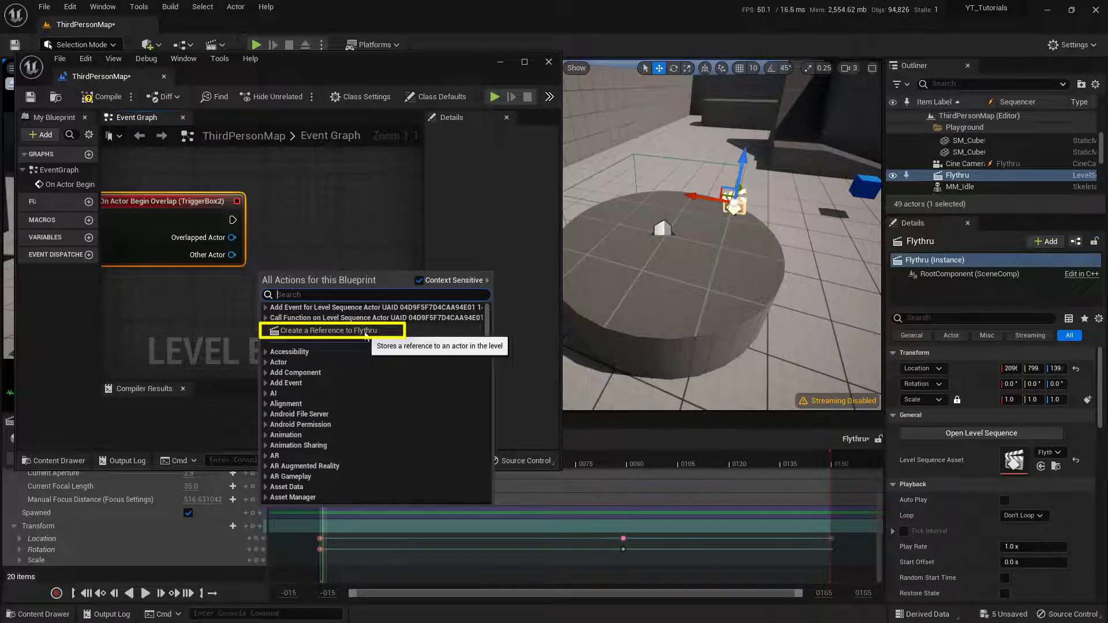
click(371, 332)
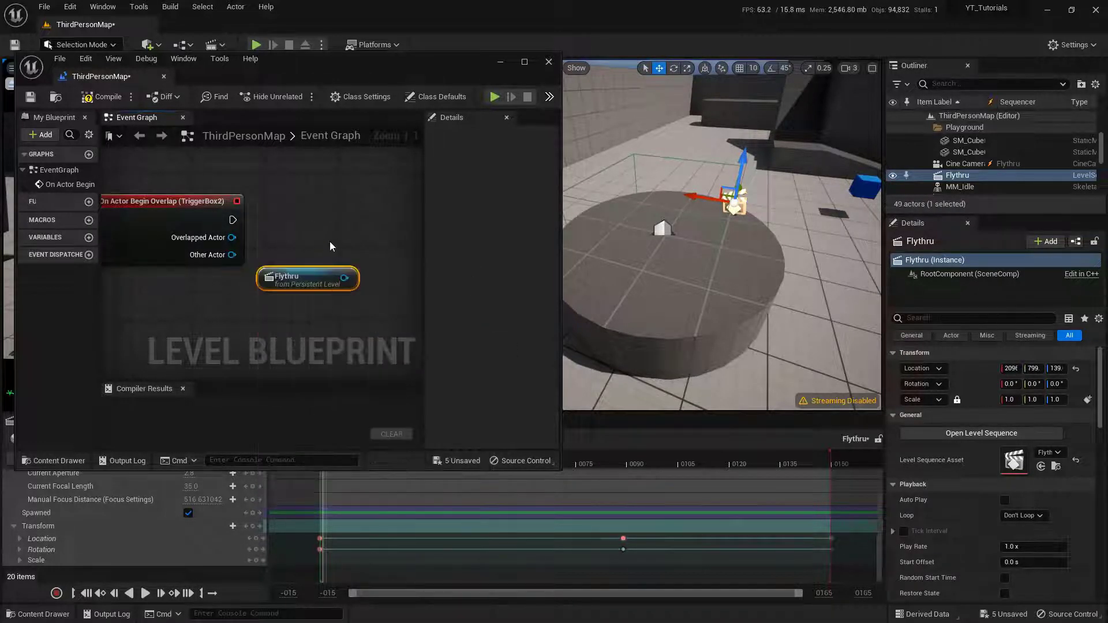
scroll(299, 244, down, 2)
scroll(291, 226, down, 1)
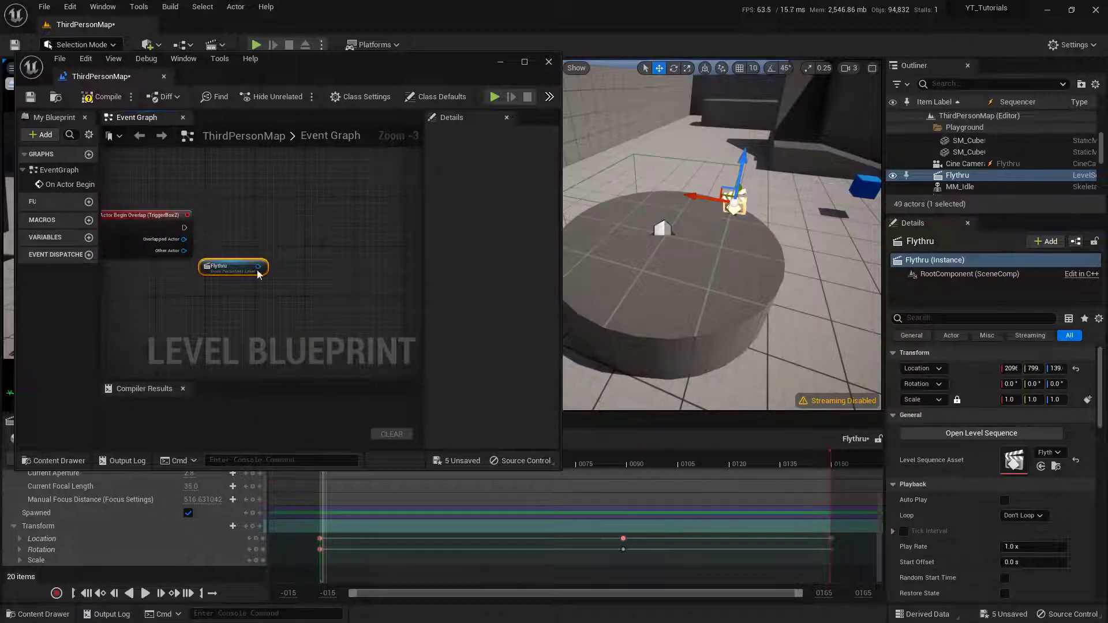
- Wire a Play node to Flythru's sequence player and line up the nodes
drag(256, 270, 304, 229)
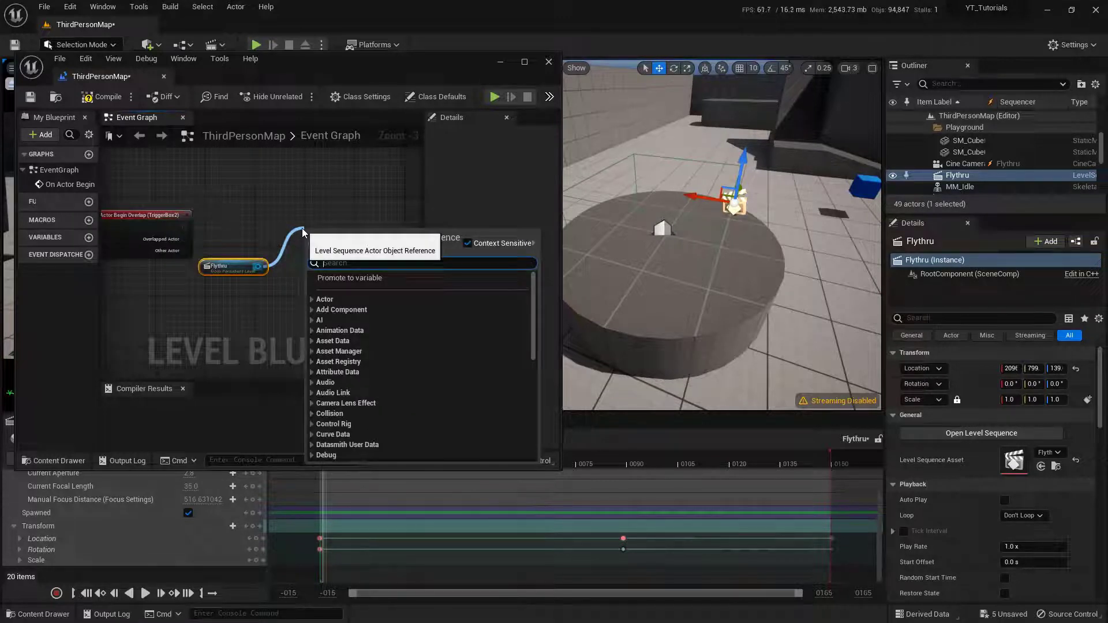
text(play)
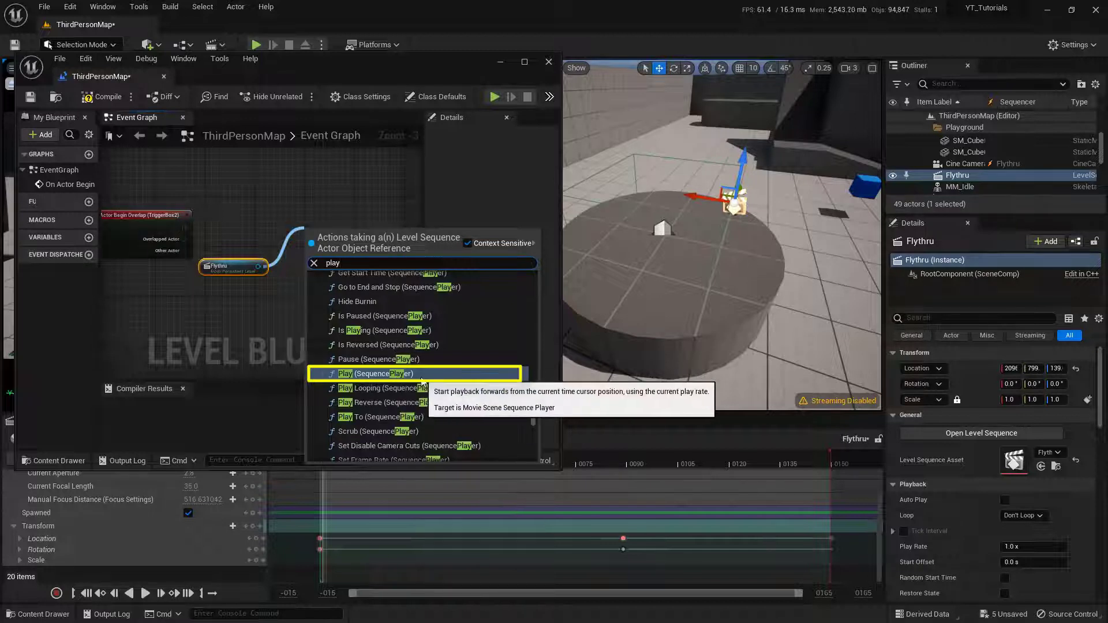
click(420, 376)
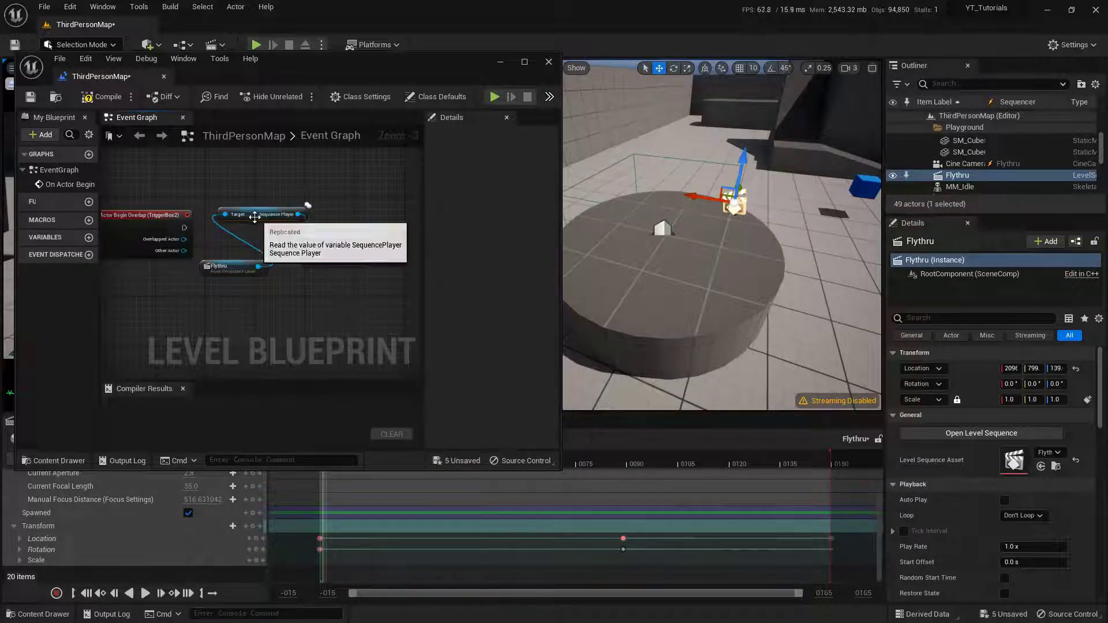
drag(258, 214, 265, 304)
drag(351, 242, 185, 228)
drag(338, 220, 333, 232)
- Compile and save the Level Blueprint, dock it as a tab, and switch back to ThirdPersonMap
click(96, 98)
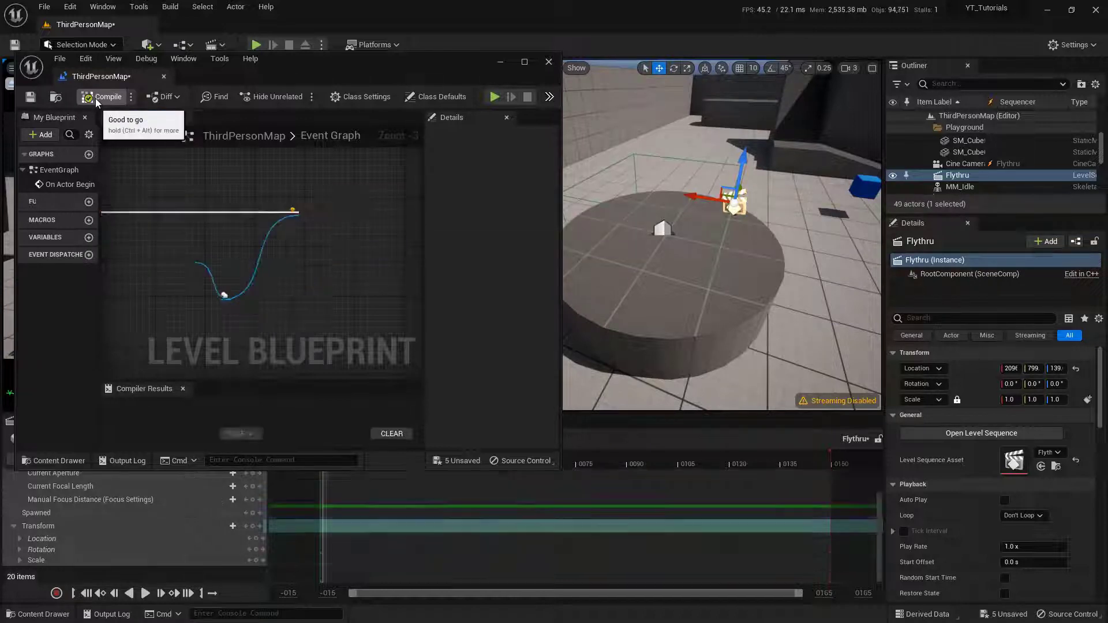
click(32, 96)
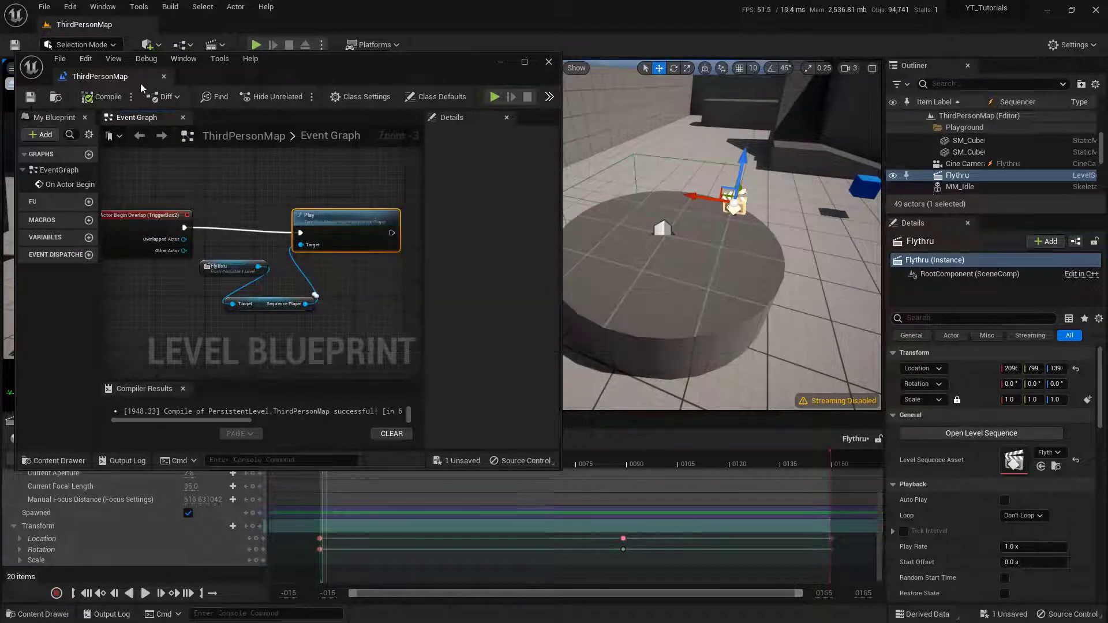
drag(140, 82, 202, 25)
click(129, 24)
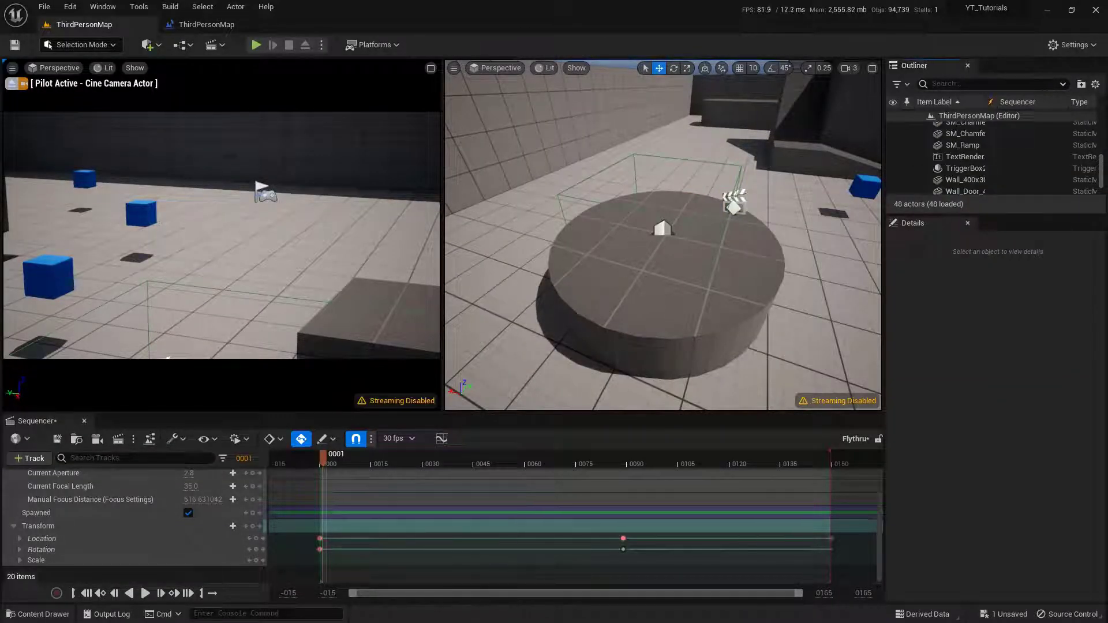
- Start Play From Here on the floor, then run and jump the character onto the round plinth
right_click(500, 336)
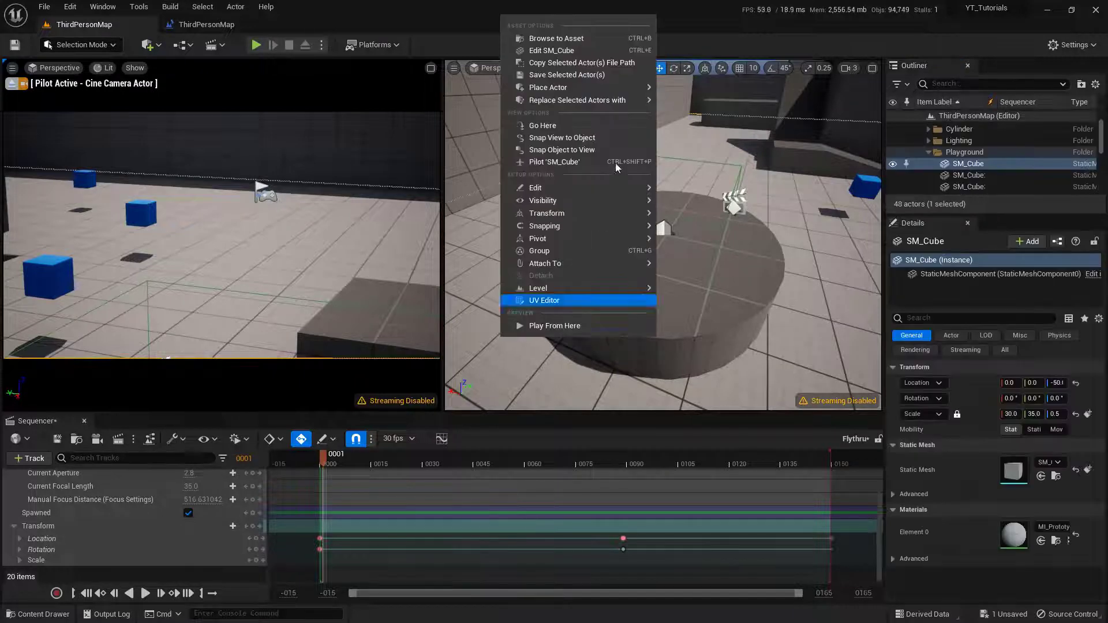
click(526, 325)
click(566, 289)
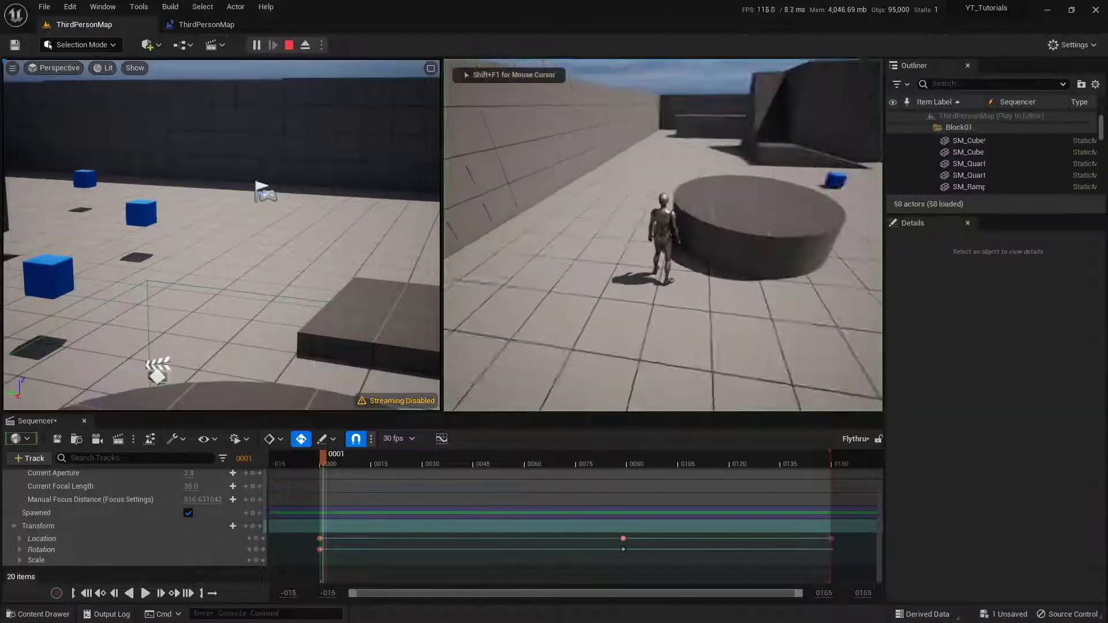
key(s)
key(w)
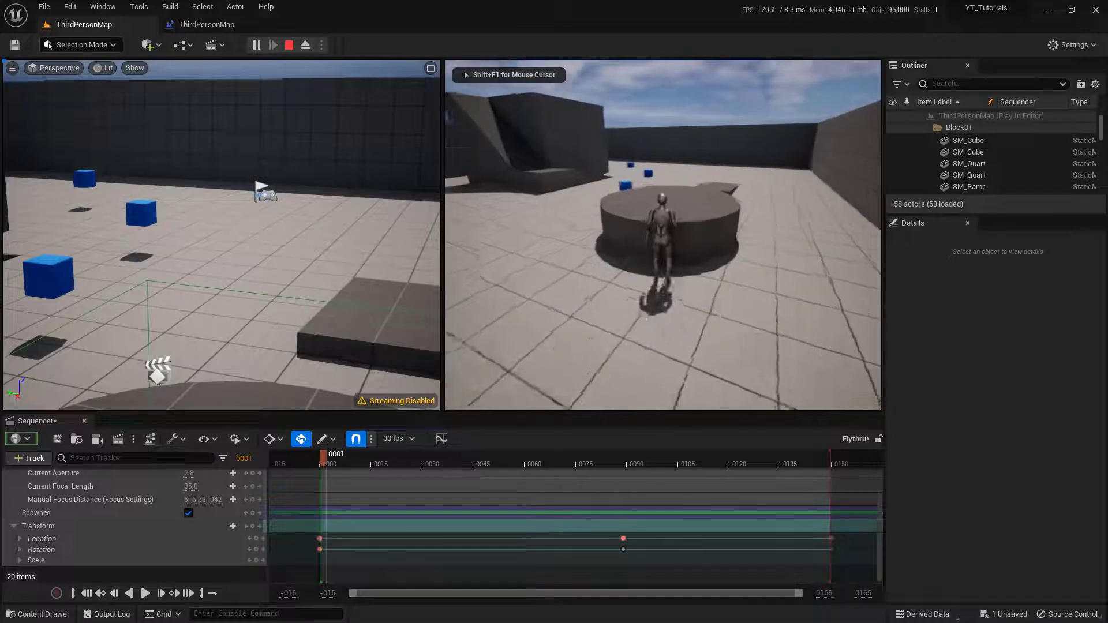
key(space)
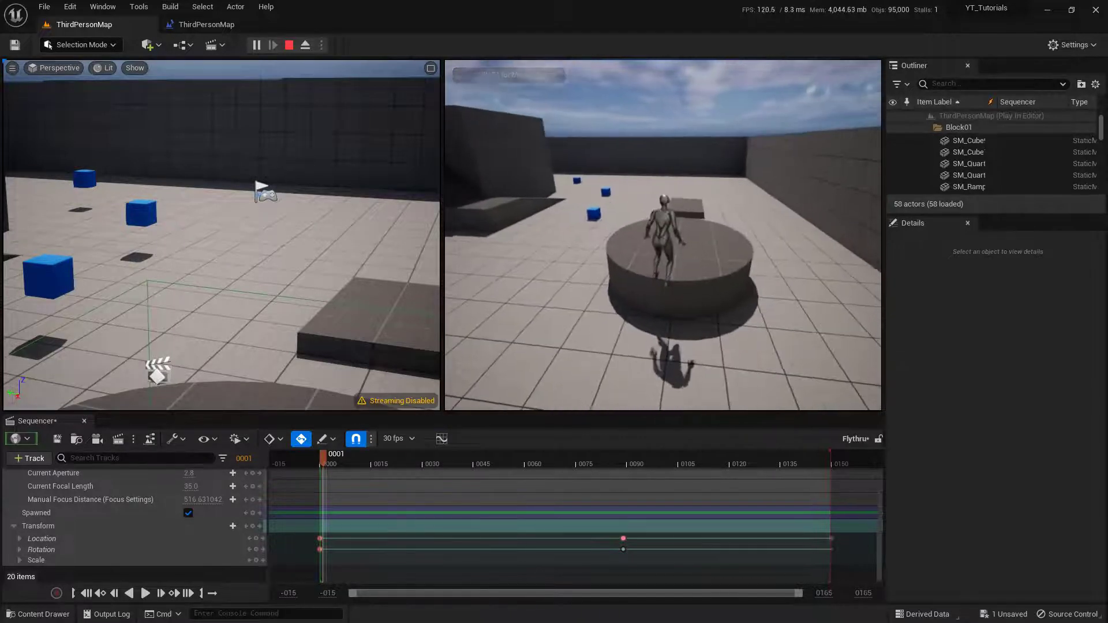